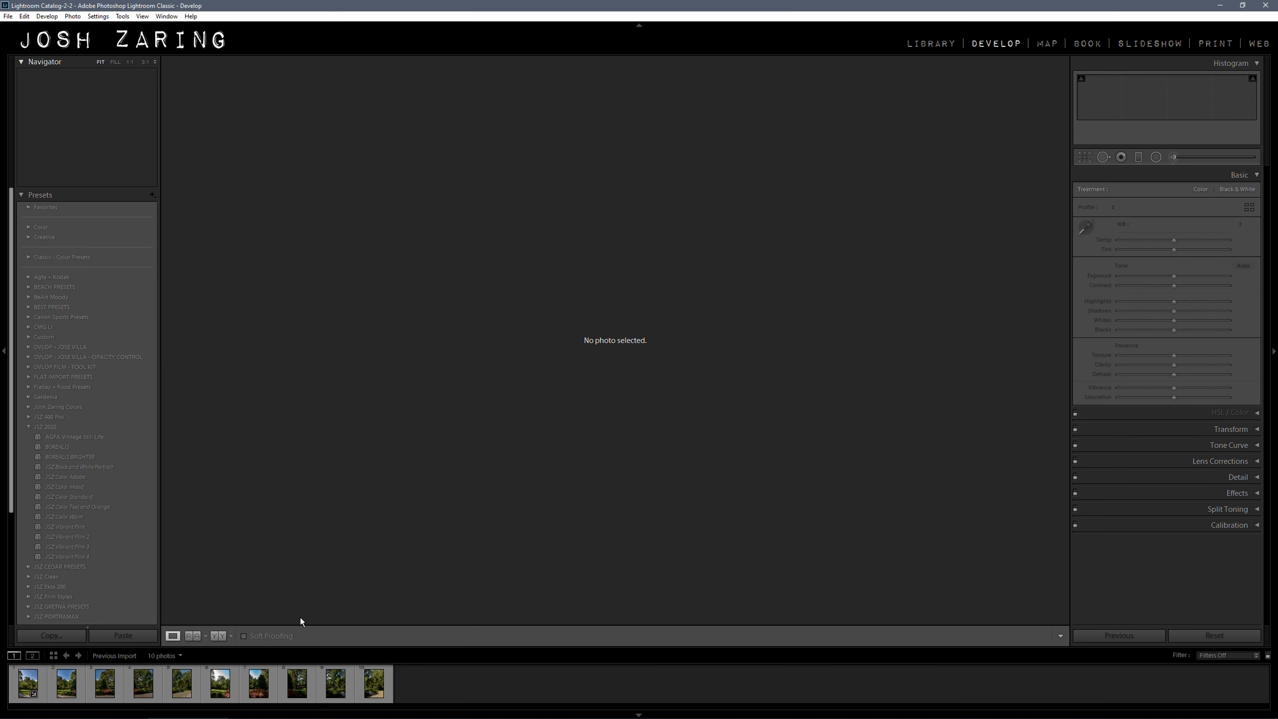
Step: Select filmstrip photos 1 through 5 and launch Photo Merge > Panorama on them
left_click(27, 684)
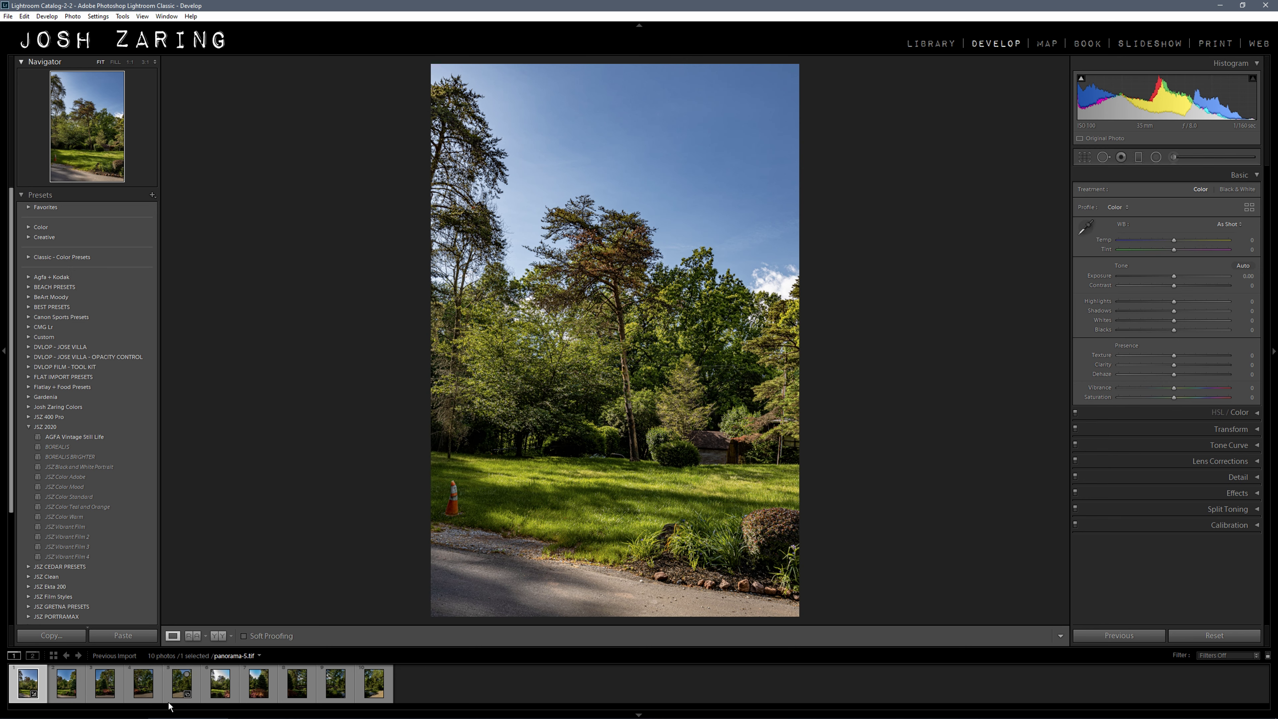
left_click(185, 684, "shift")
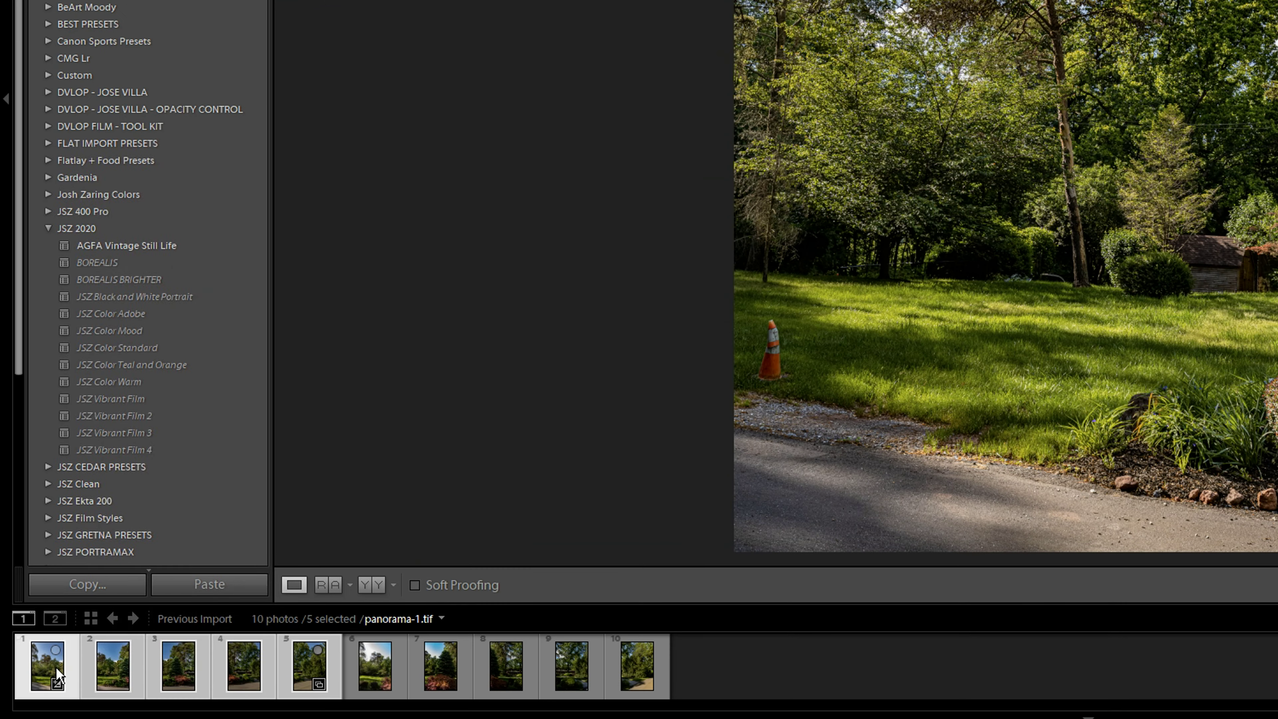
right_click(46, 677)
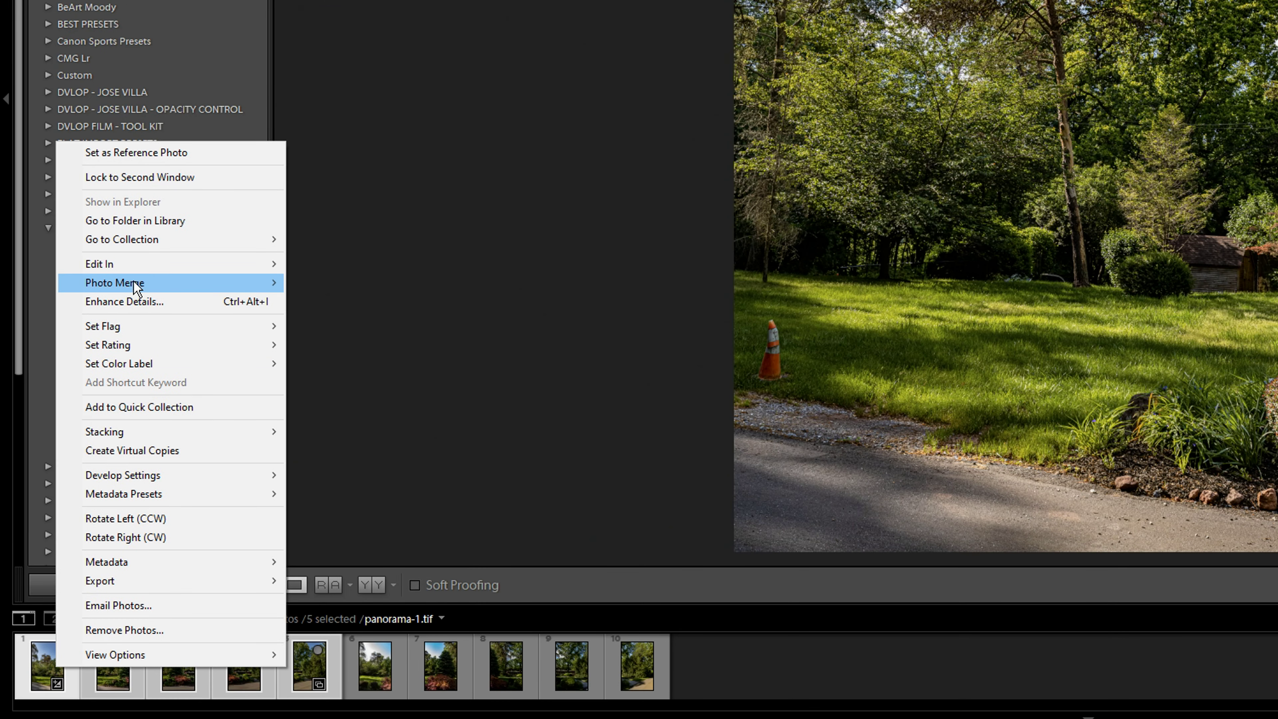
mouse_move(130, 282)
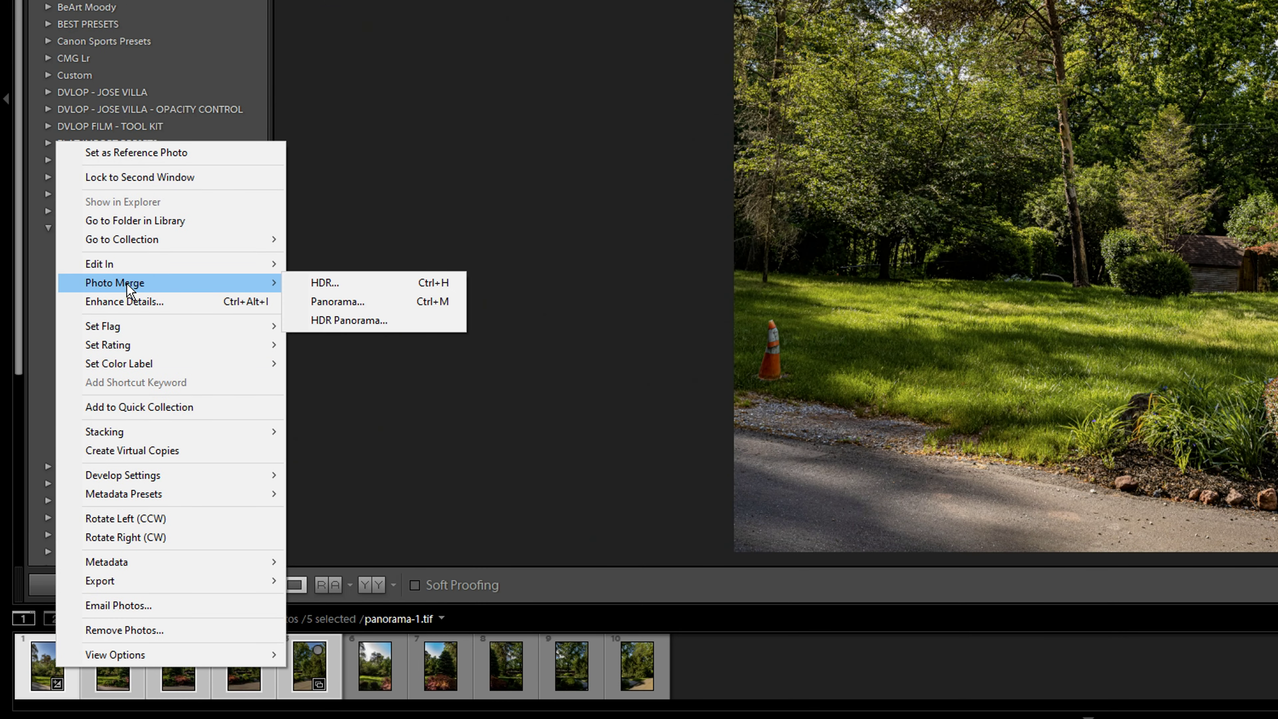
left_click(352, 301)
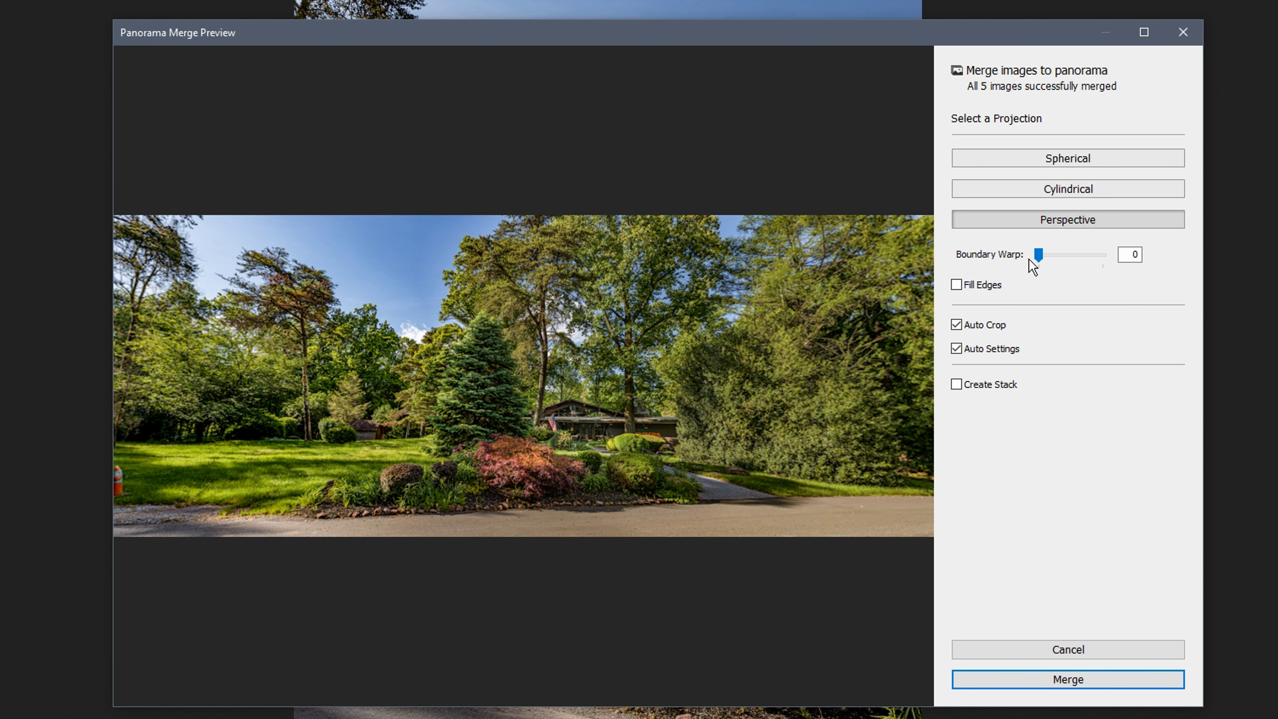
Step: Compare Boundary Warp, Spherical and Cylindrical, then keep Perspective with warp 0 and Fill Edges on
left_click_drag(1041, 261, 1118, 279)
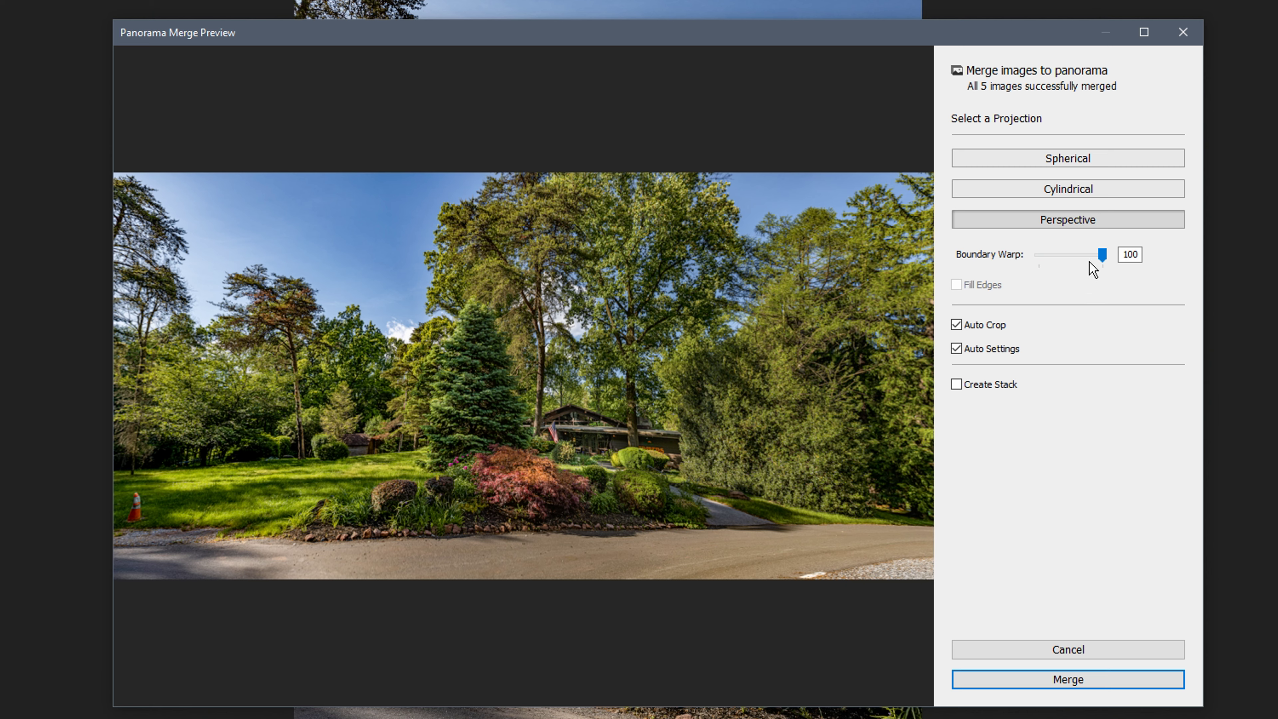
left_click_drag(1102, 256, 981, 254)
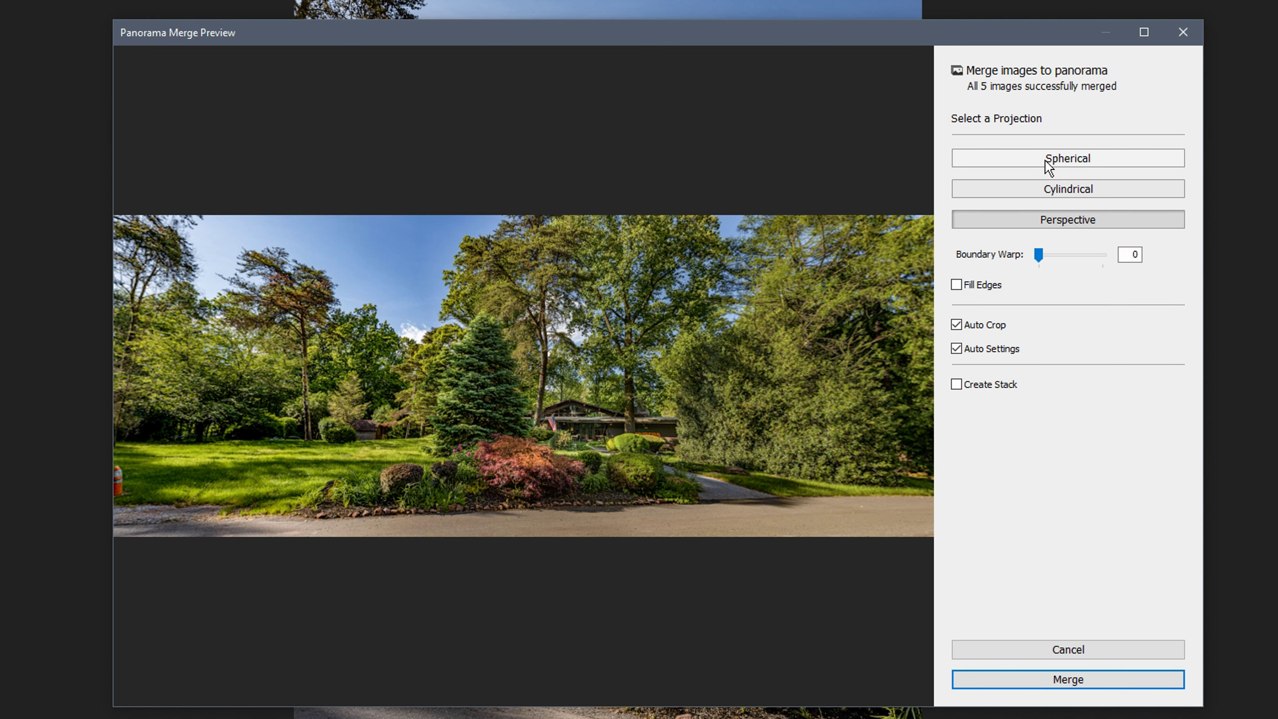
left_click(1060, 161)
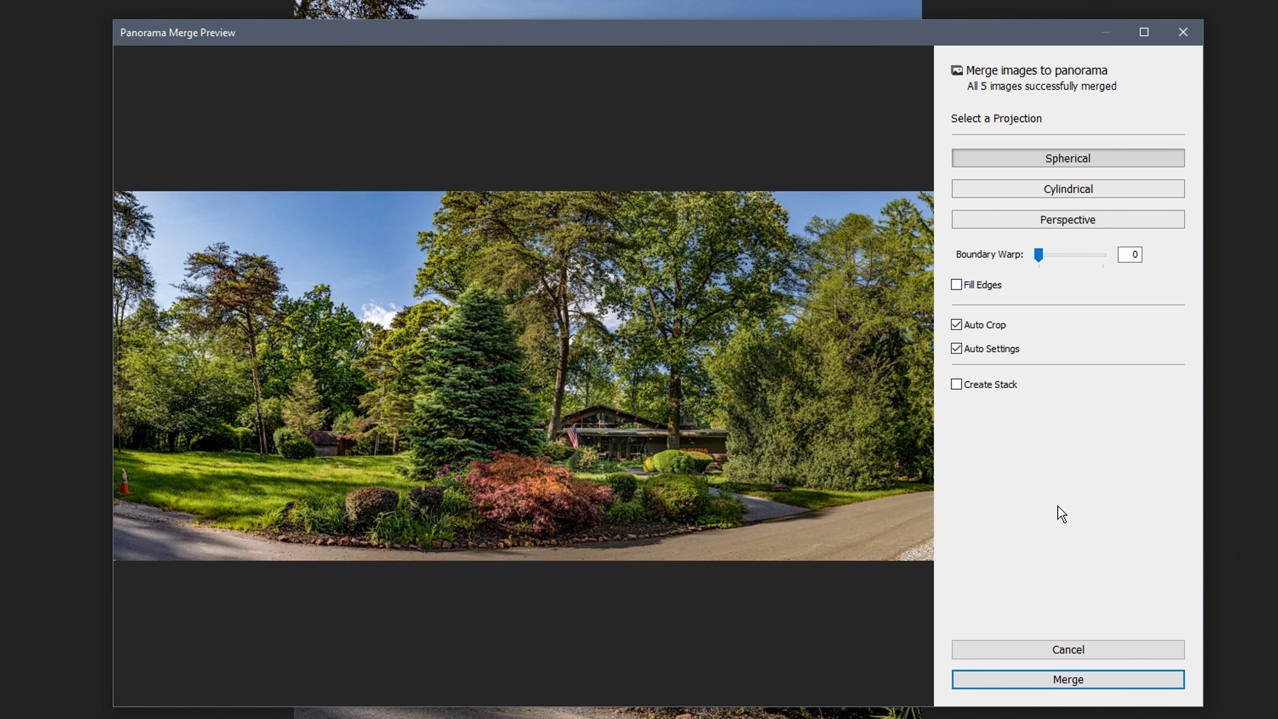
left_click(1092, 190)
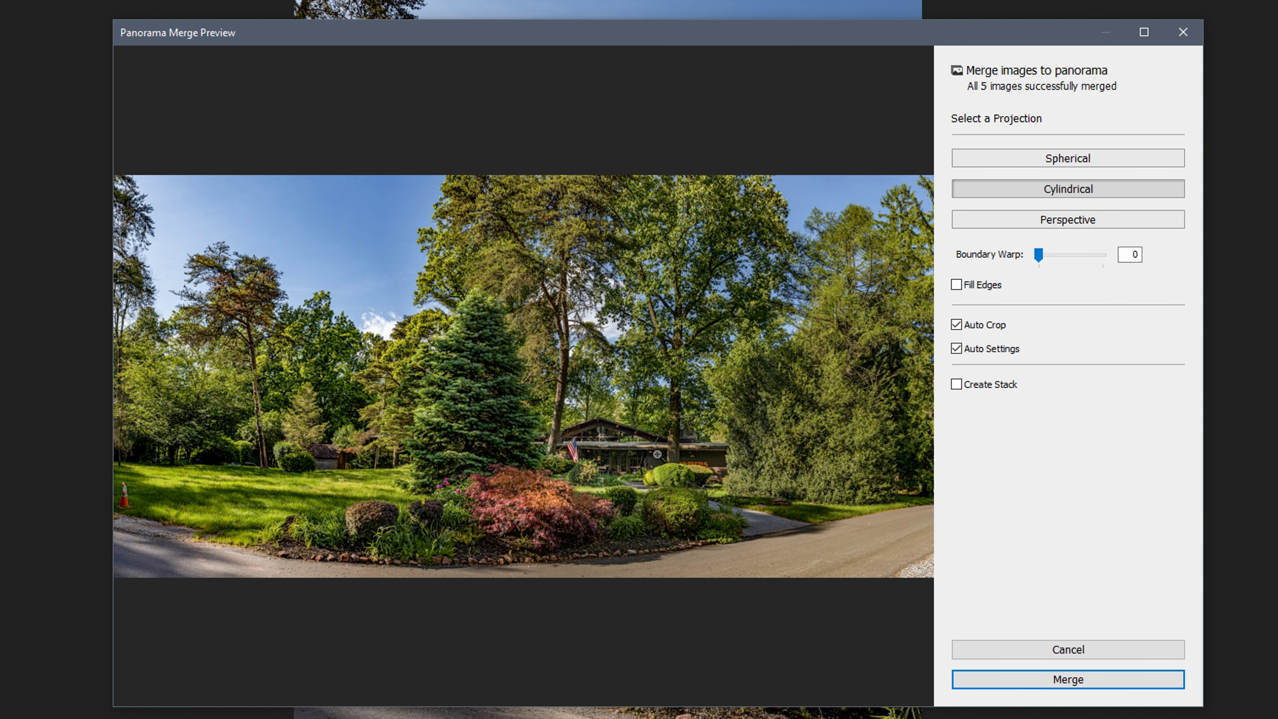
left_click(1063, 222)
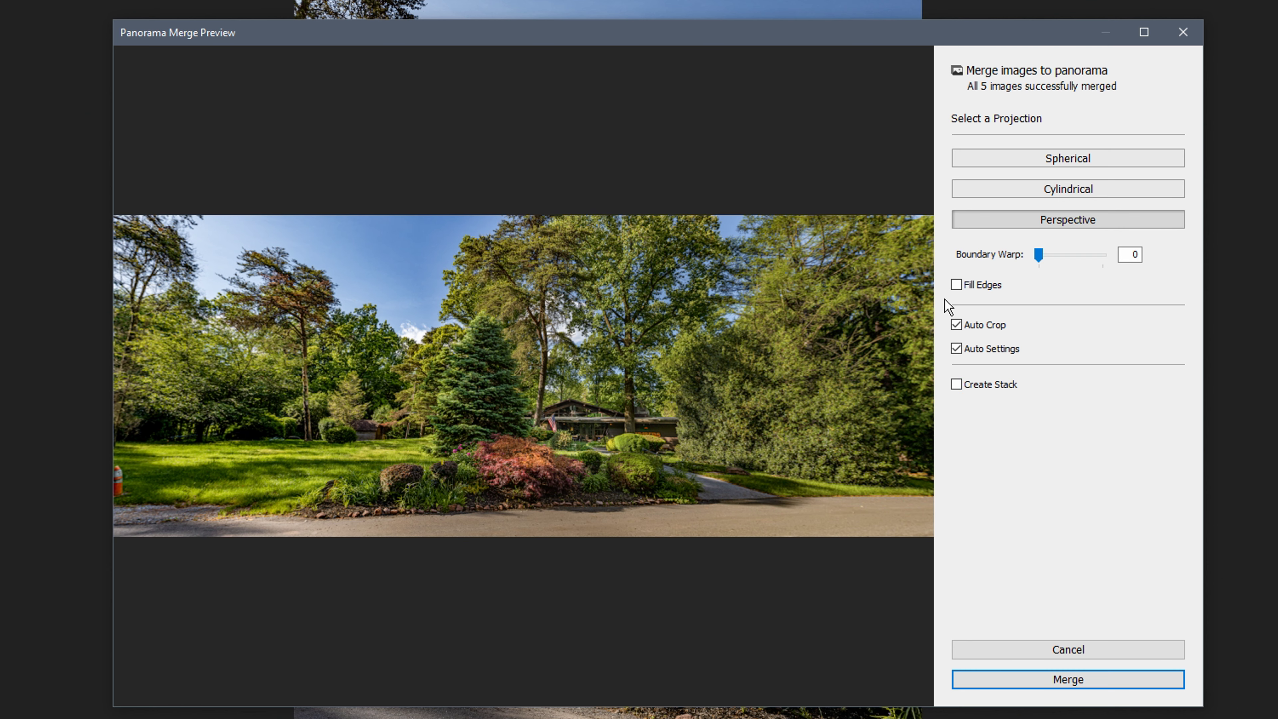
left_click(956, 285)
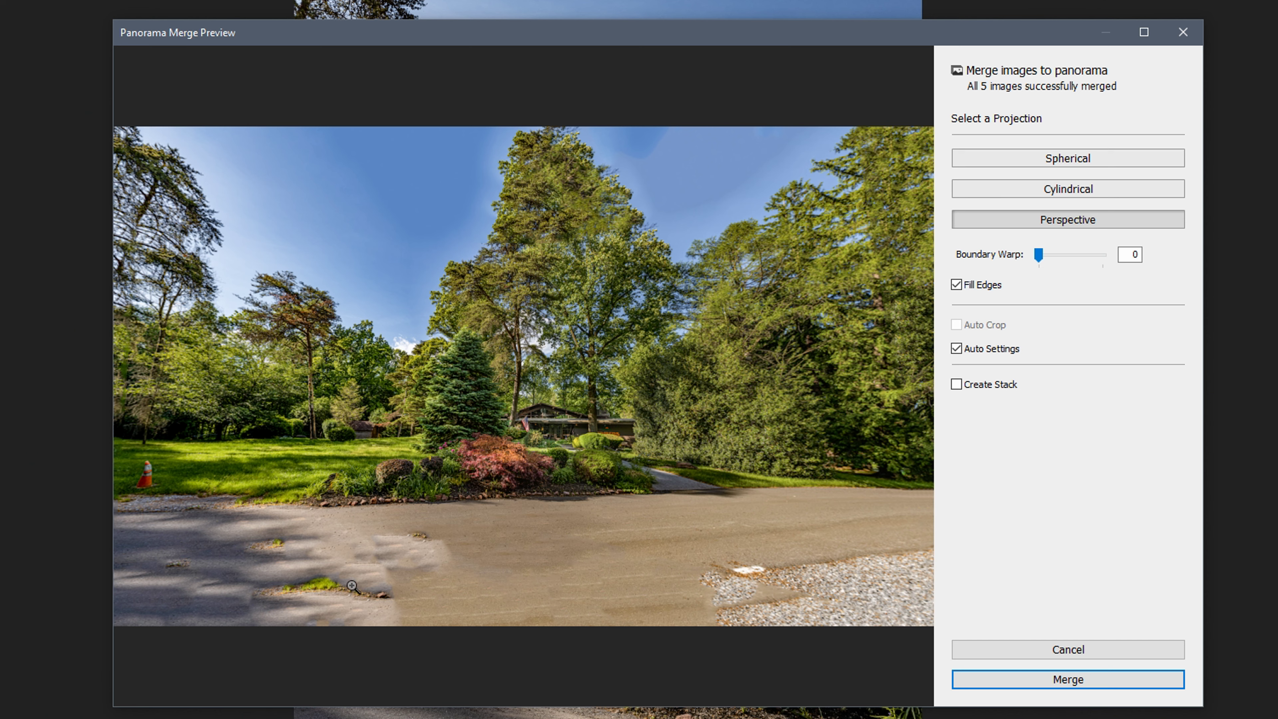
Step: Turn Fill Edges off and Auto Crop on, then merge the panorama
left_click(958, 285)
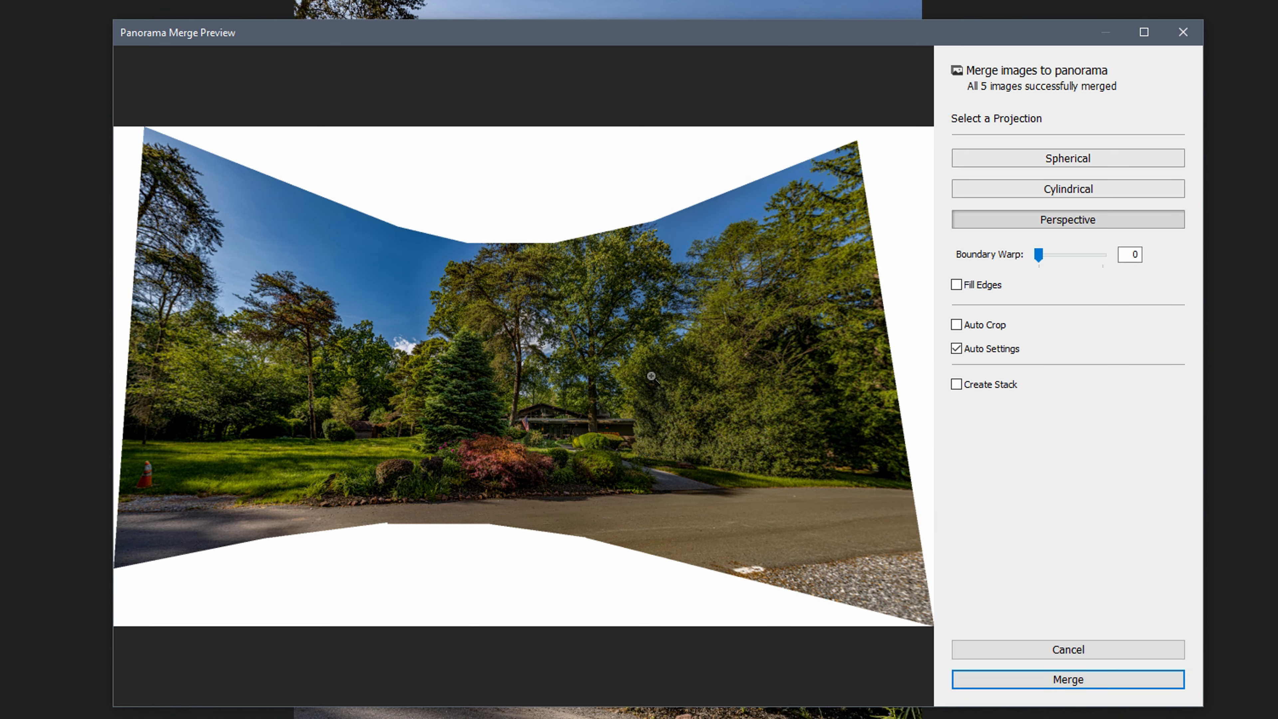
left_click(956, 325)
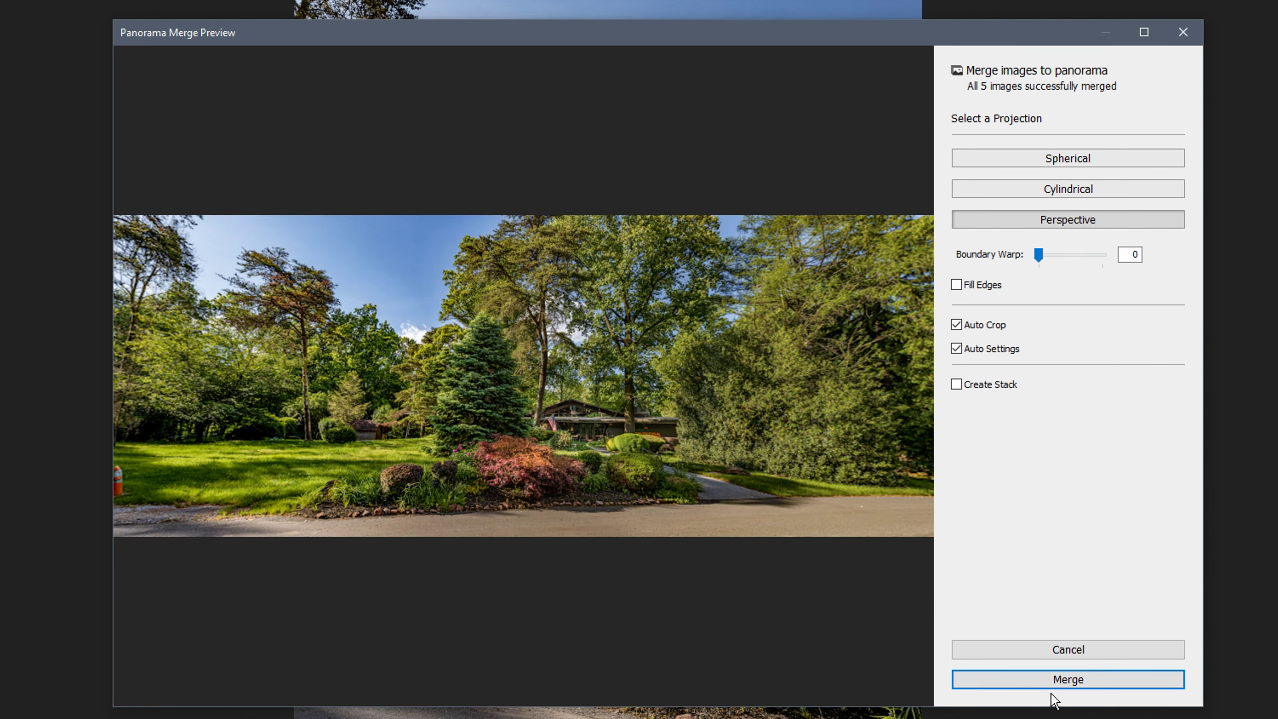
left_click(1056, 681)
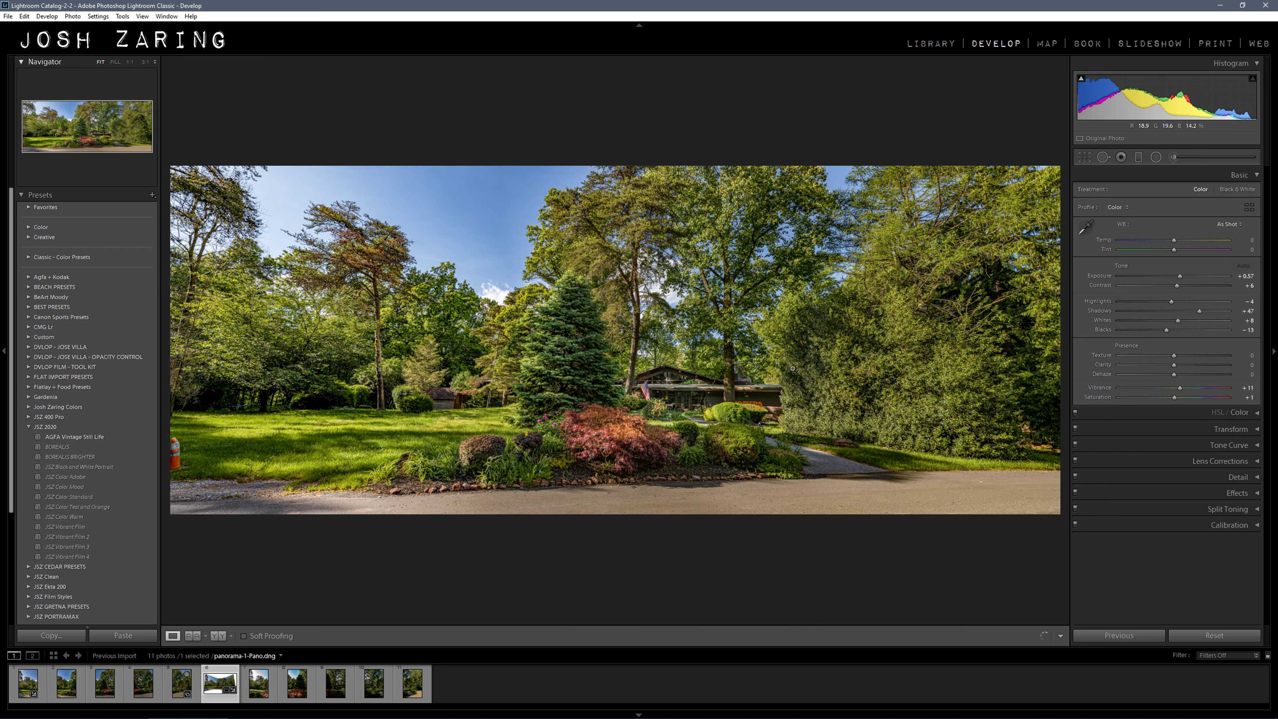
Step: Reset the panorama's Shadows, Whites, Blacks, Contrast and Exposure sliders to zero
double_click(1102, 312)
double_click(1102, 321)
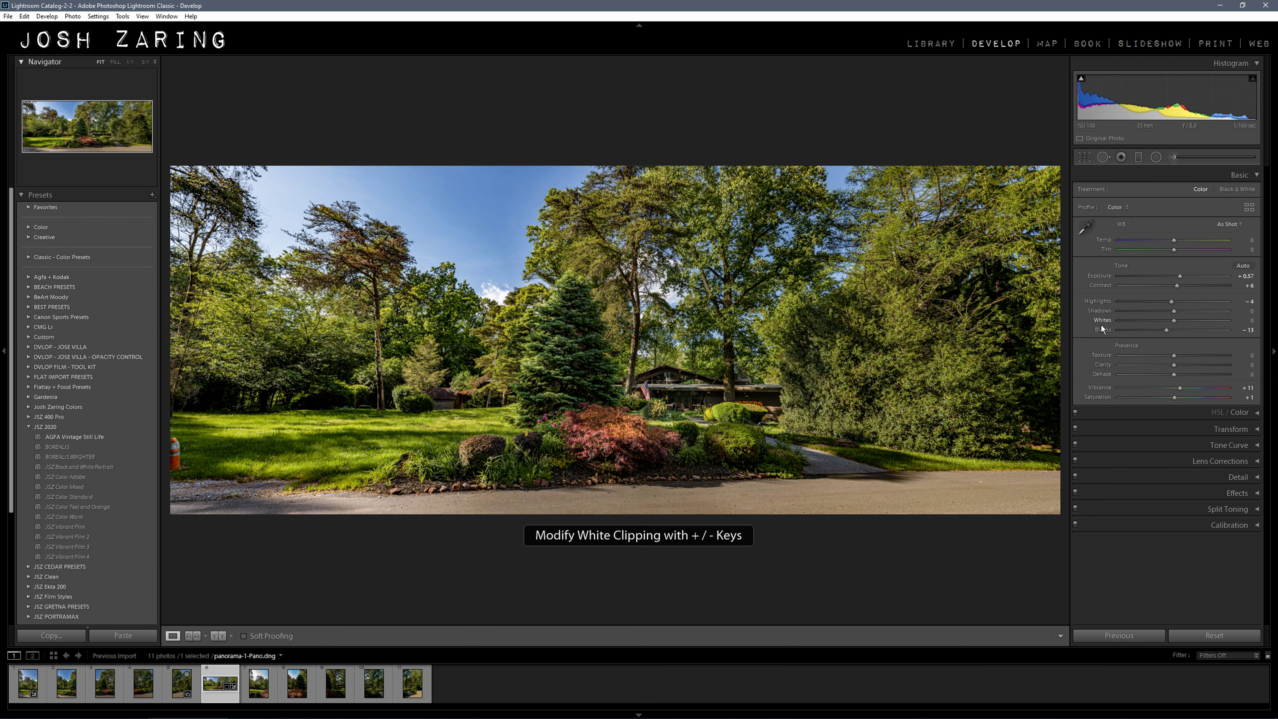
double_click(1102, 330)
double_click(1101, 285)
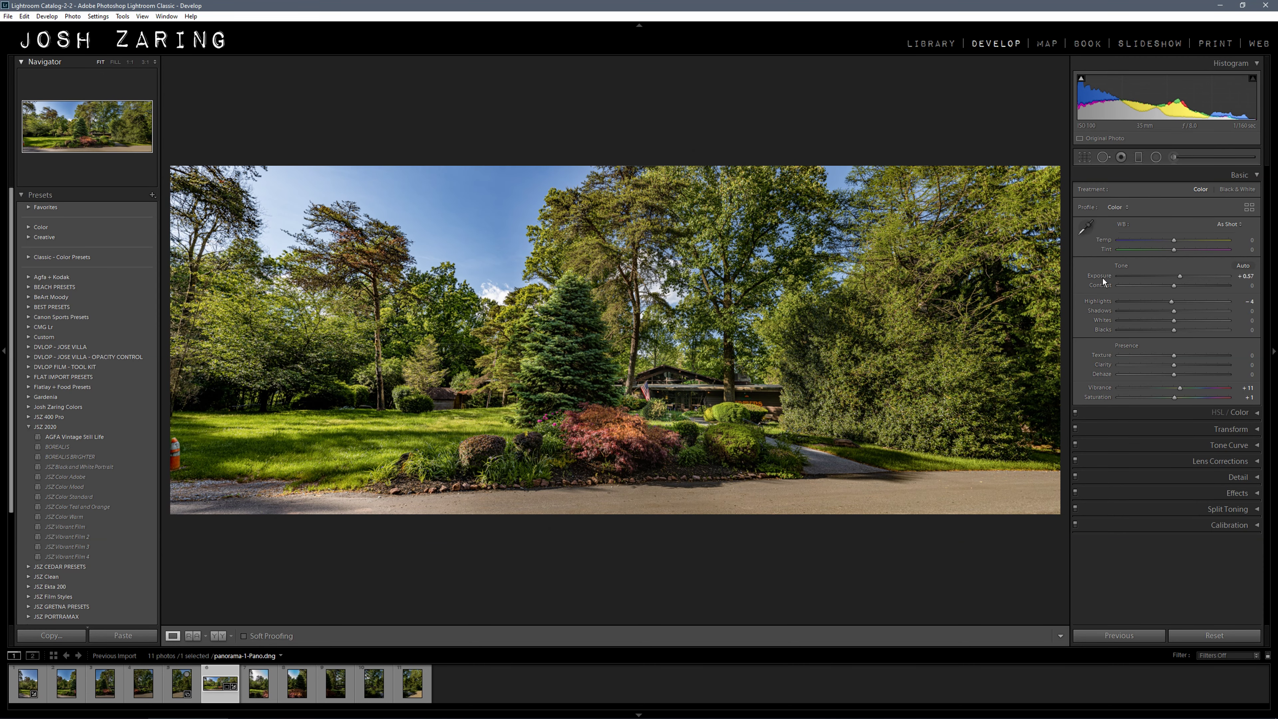
double_click(1102, 276)
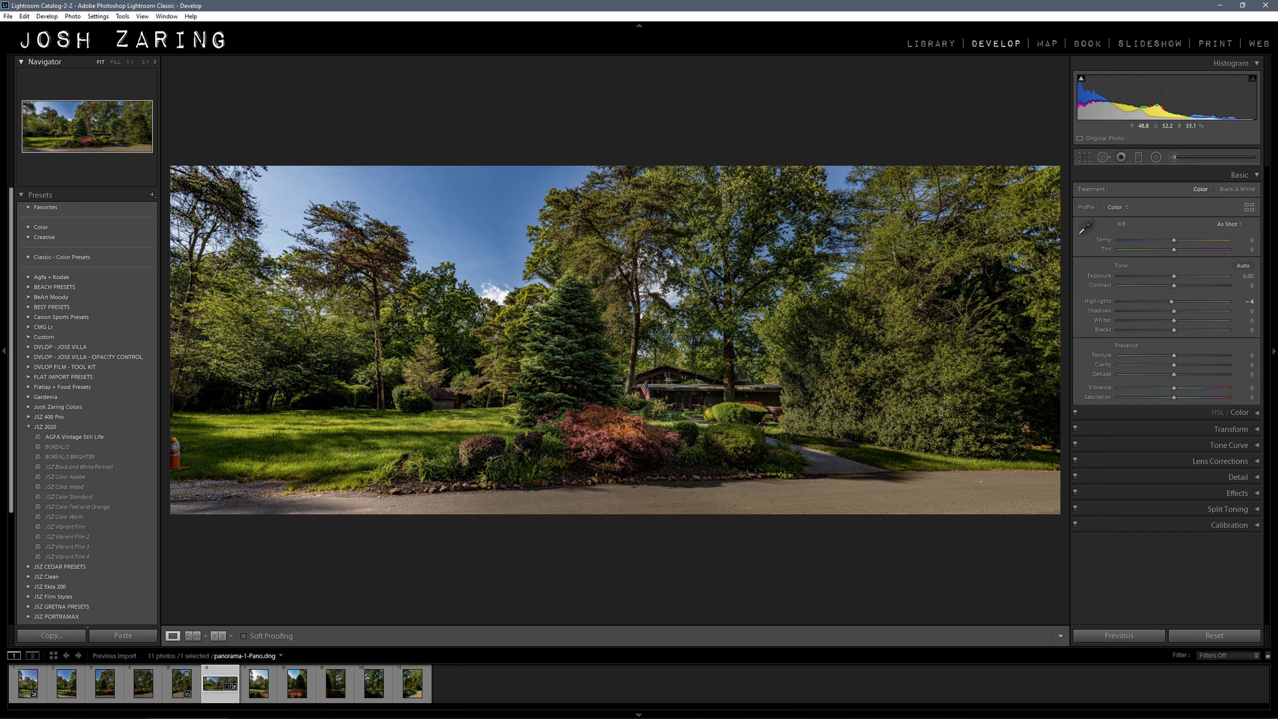
Step: Crop the panorama tighter from the top-left corner and apply the crop
key("r")
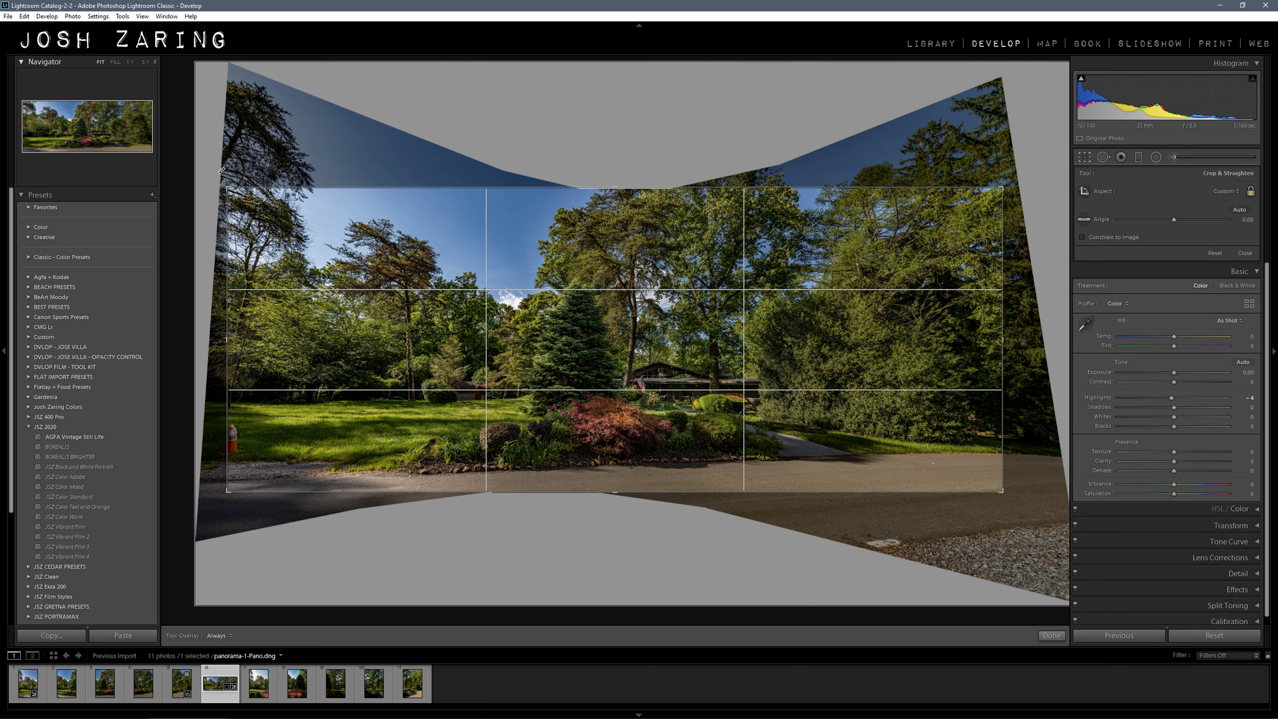
left_click_drag(230, 188, 286, 187)
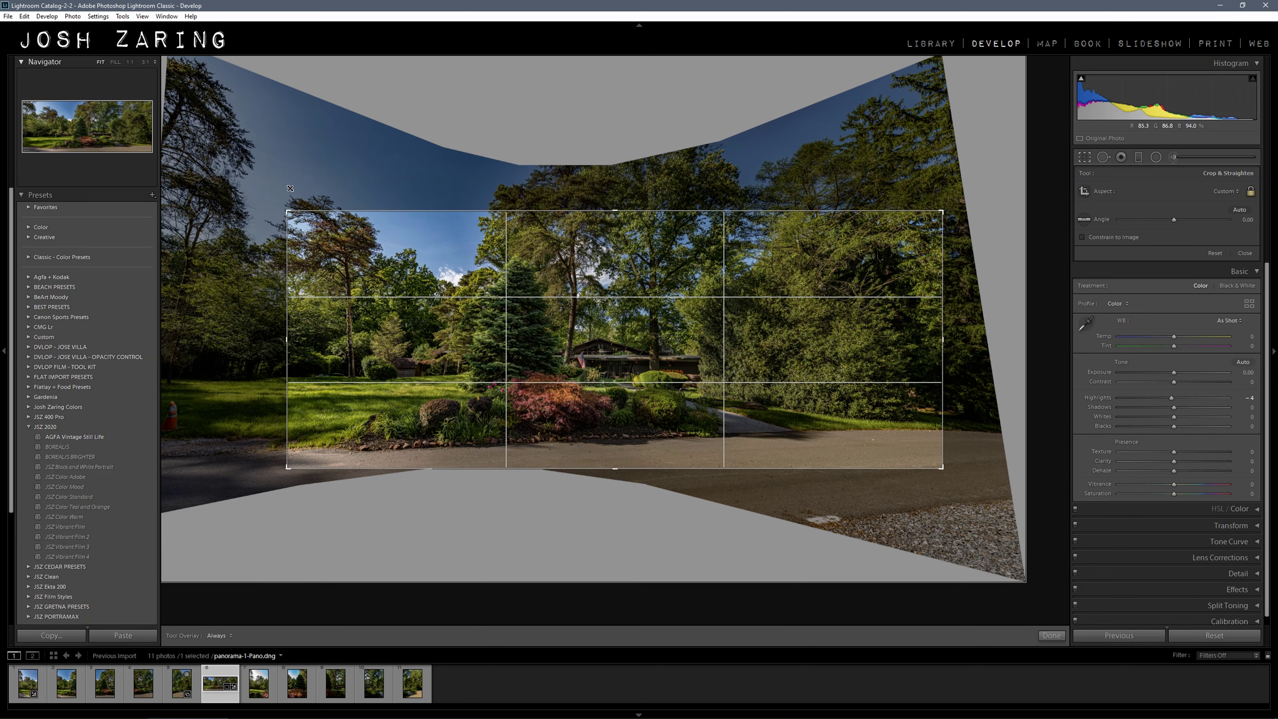
key("Return")
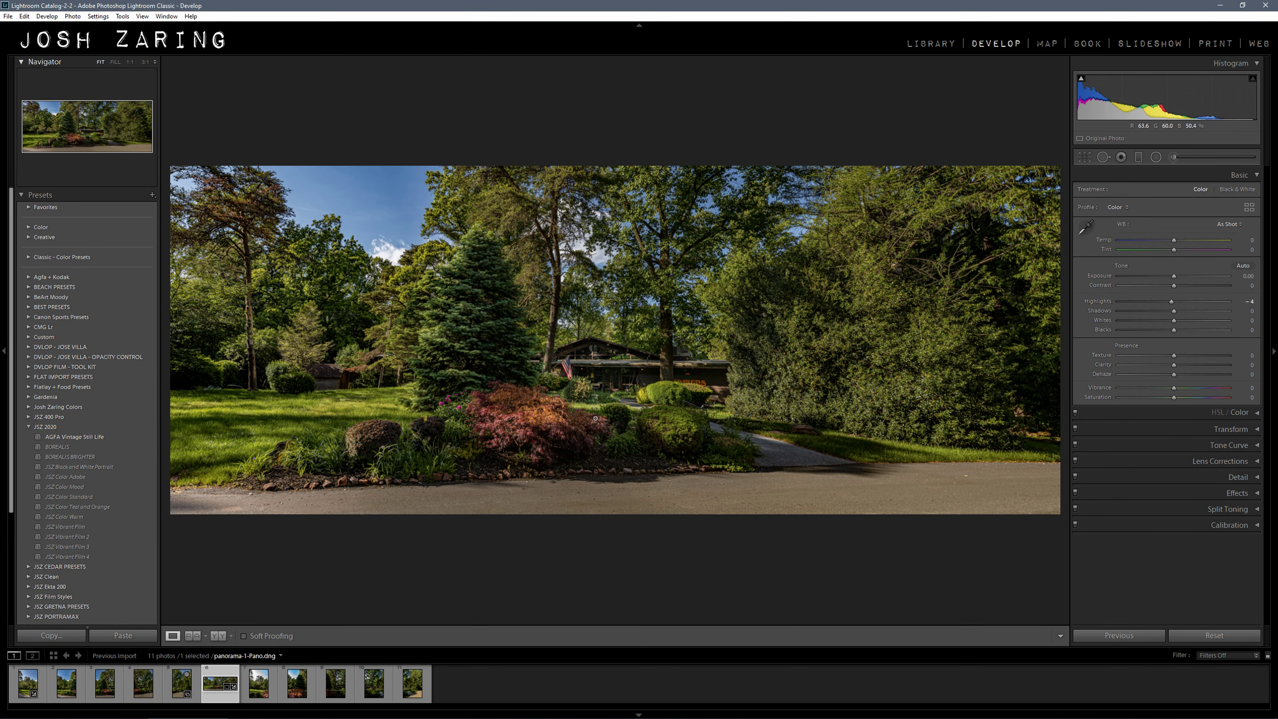
Step: Add an inverted, feathered radial filter over the house lifting Shadows by 45
left_click(1155, 155)
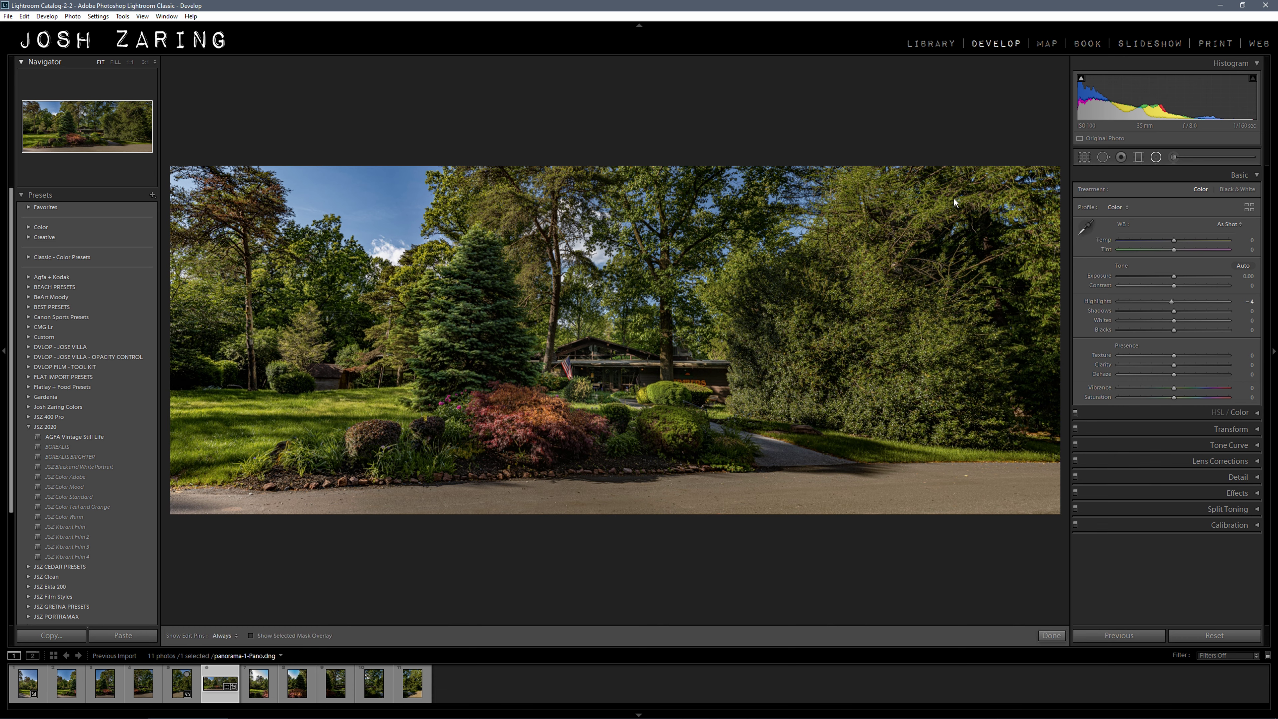
left_click_drag(557, 327, 713, 401)
left_click_drag(558, 328, 645, 371)
double_click(1105, 257)
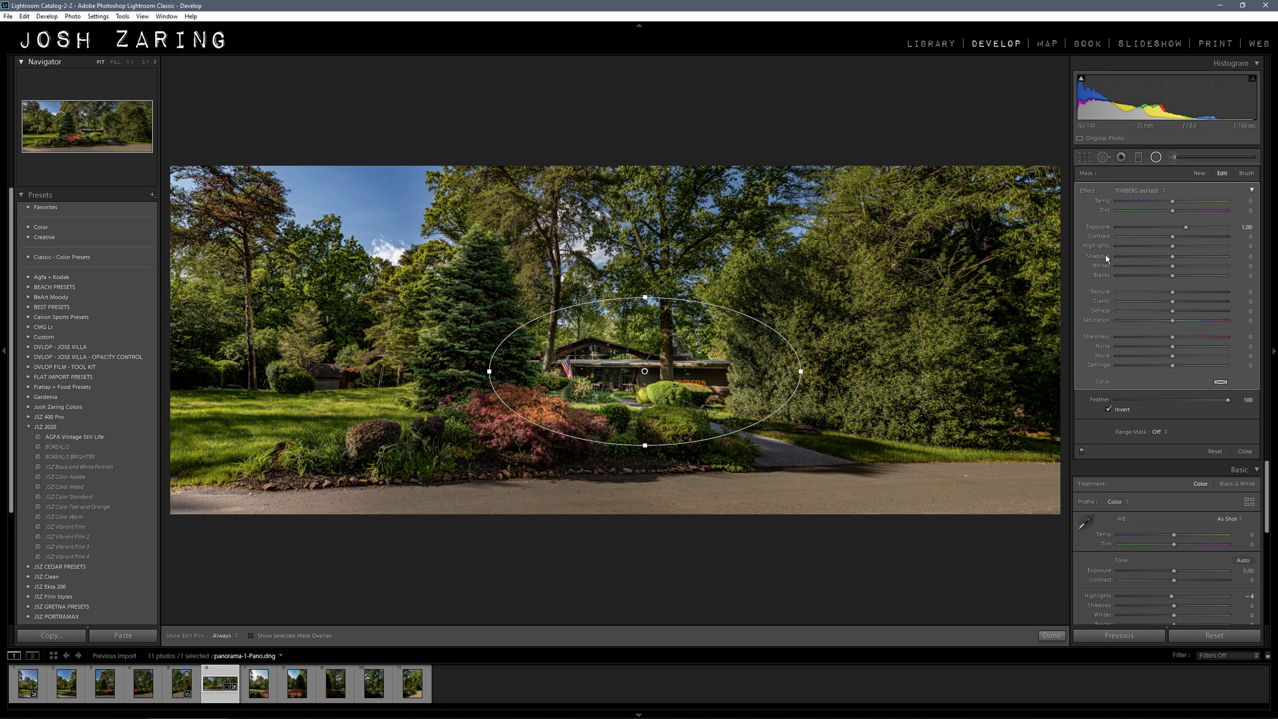
double_click(1102, 226)
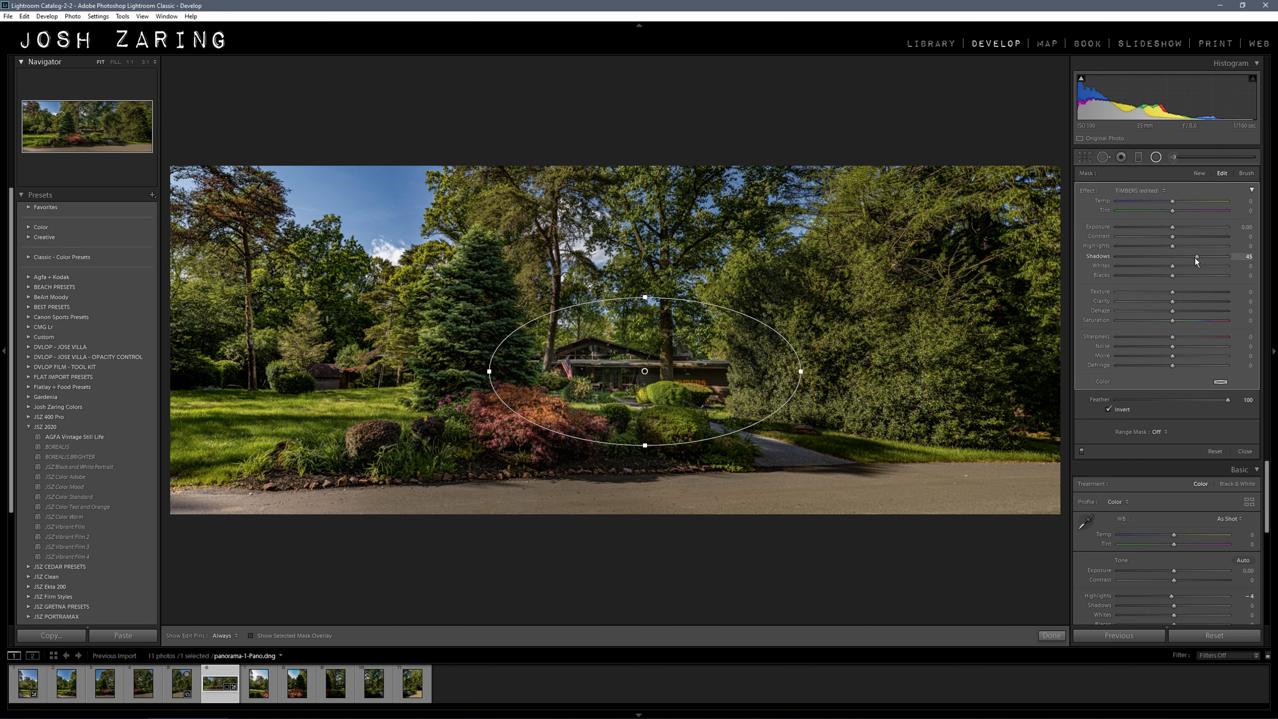
left_click(1244, 451)
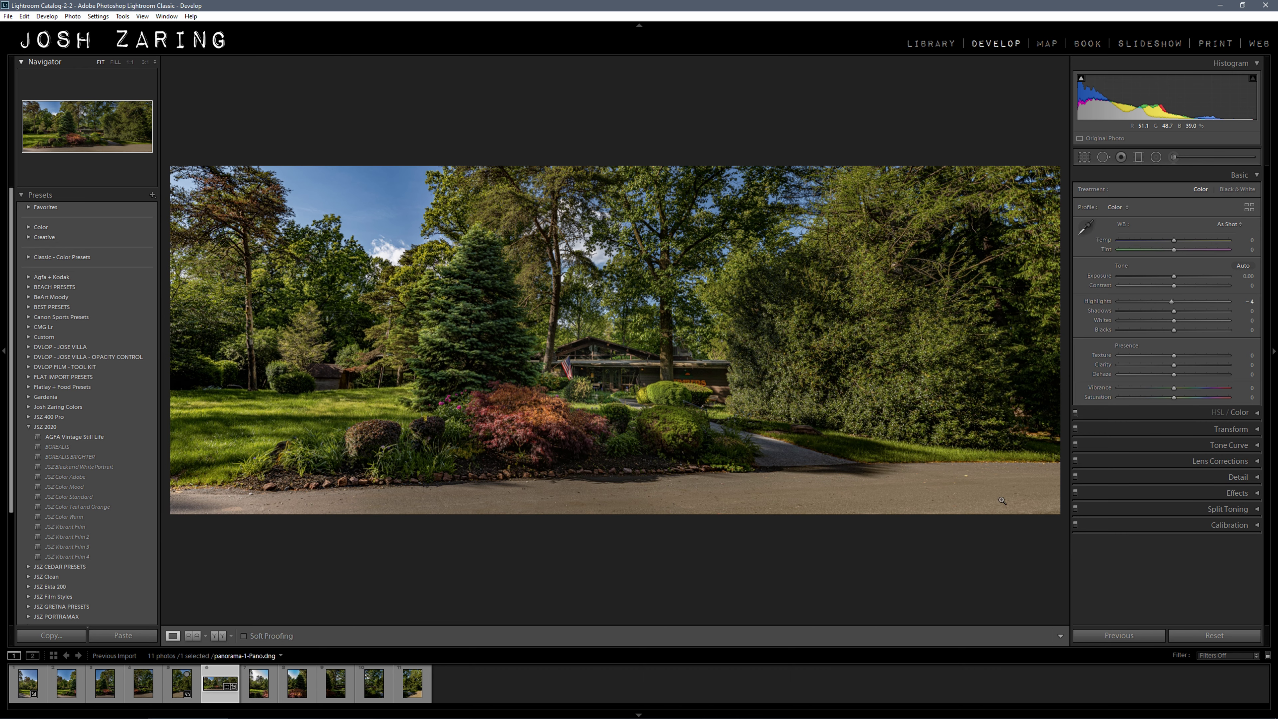
key("Right")
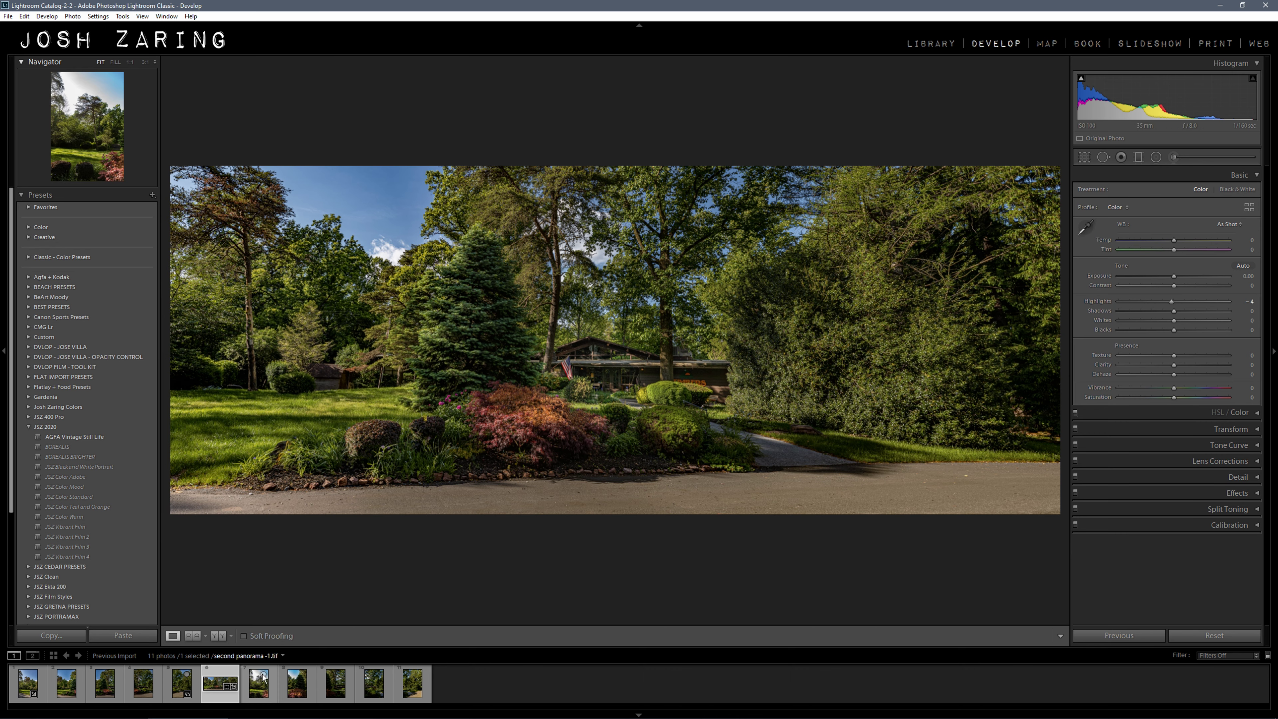
Step: Select photos 7 through 11 and start a Photo Merge > Panorama
left_click(402, 697, "shift")
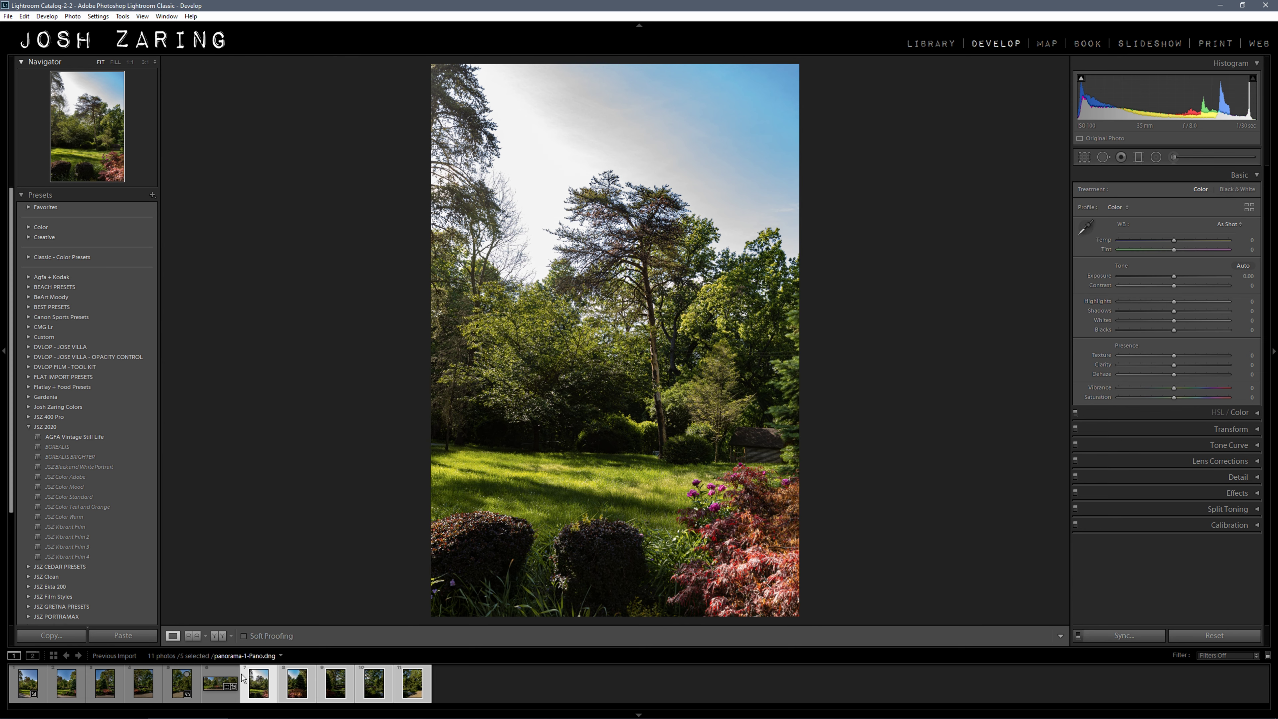
right_click(257, 683)
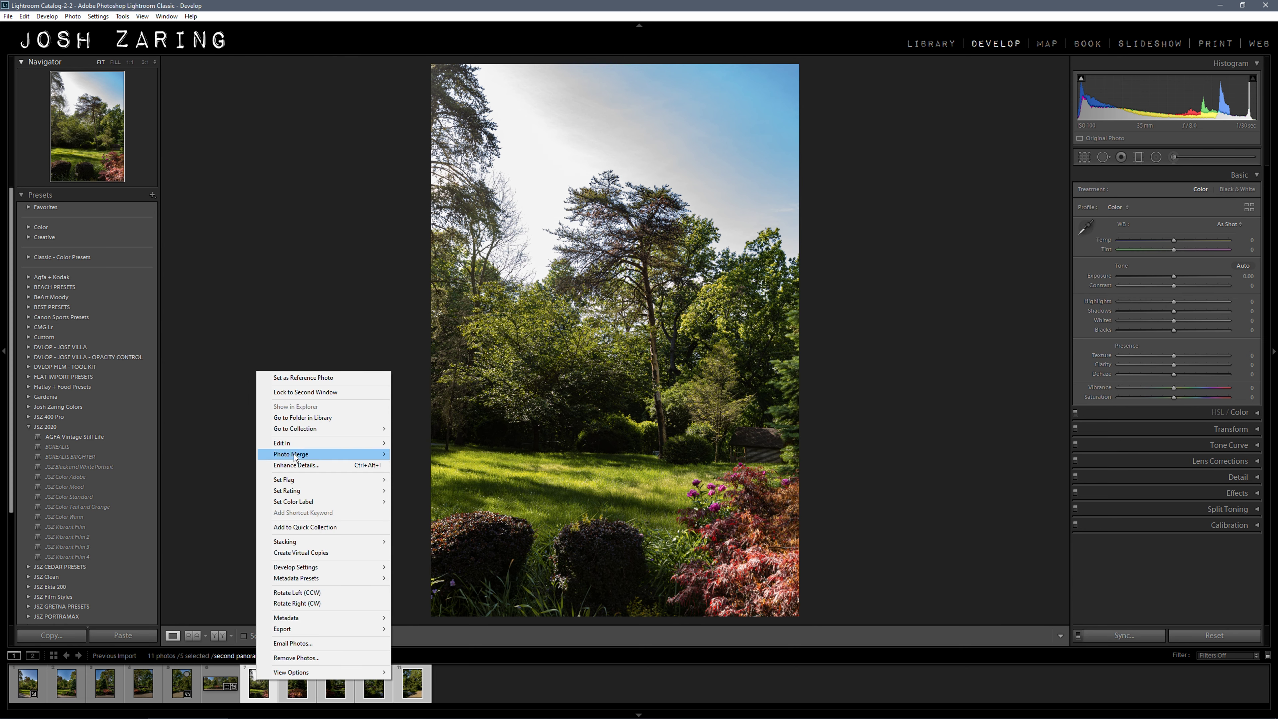
mouse_move(373, 454)
left_click(422, 466)
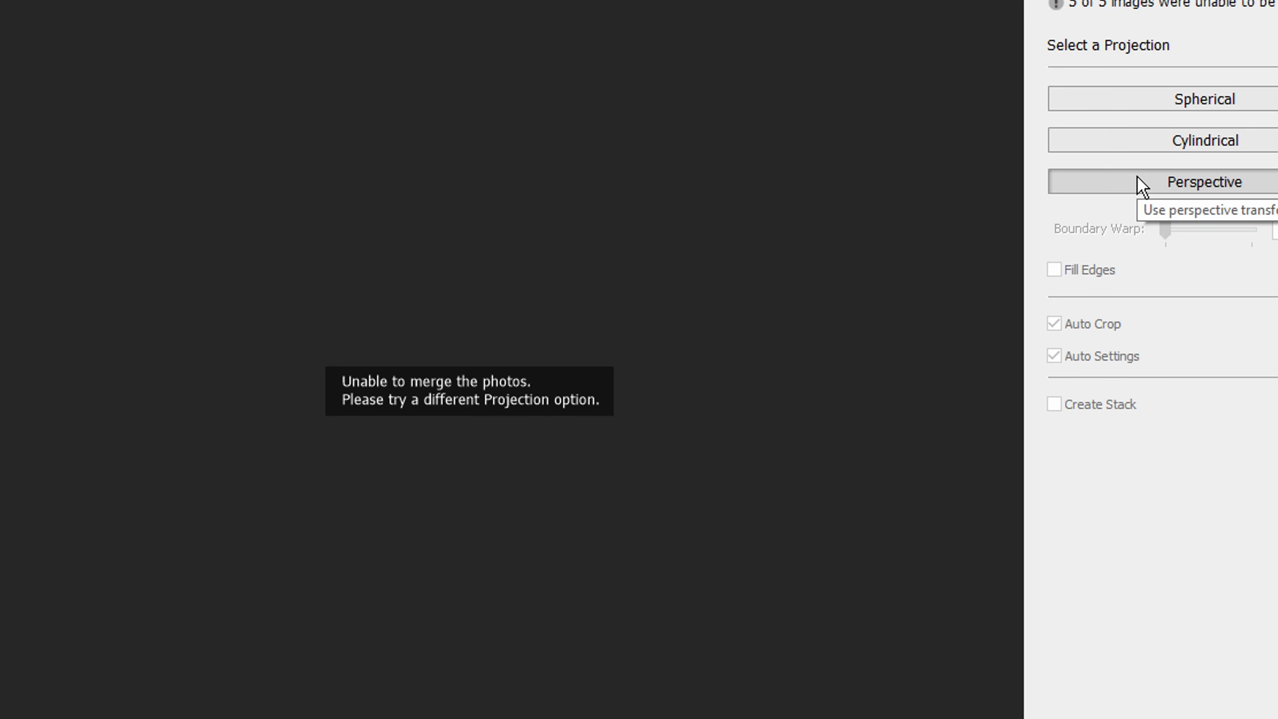
Step: Switch the projection from Spherical to Cylindrical and merge the second panorama
left_click(1188, 102)
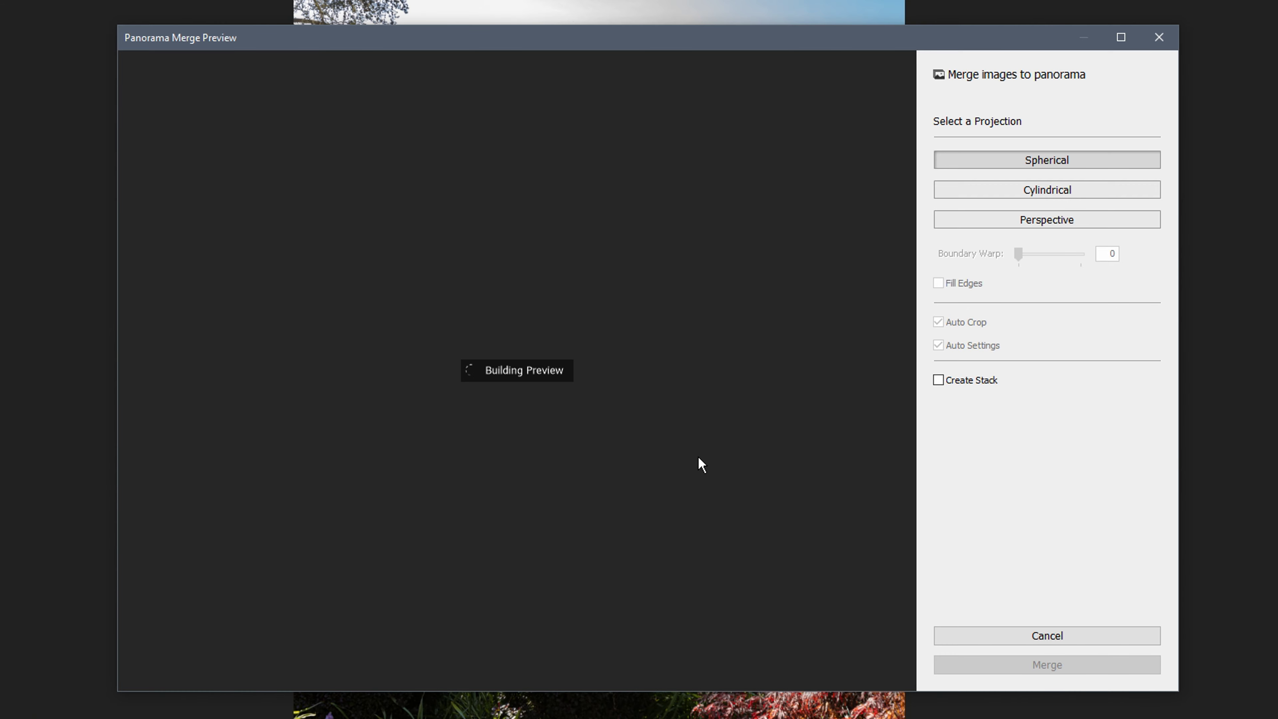
left_click(1011, 191)
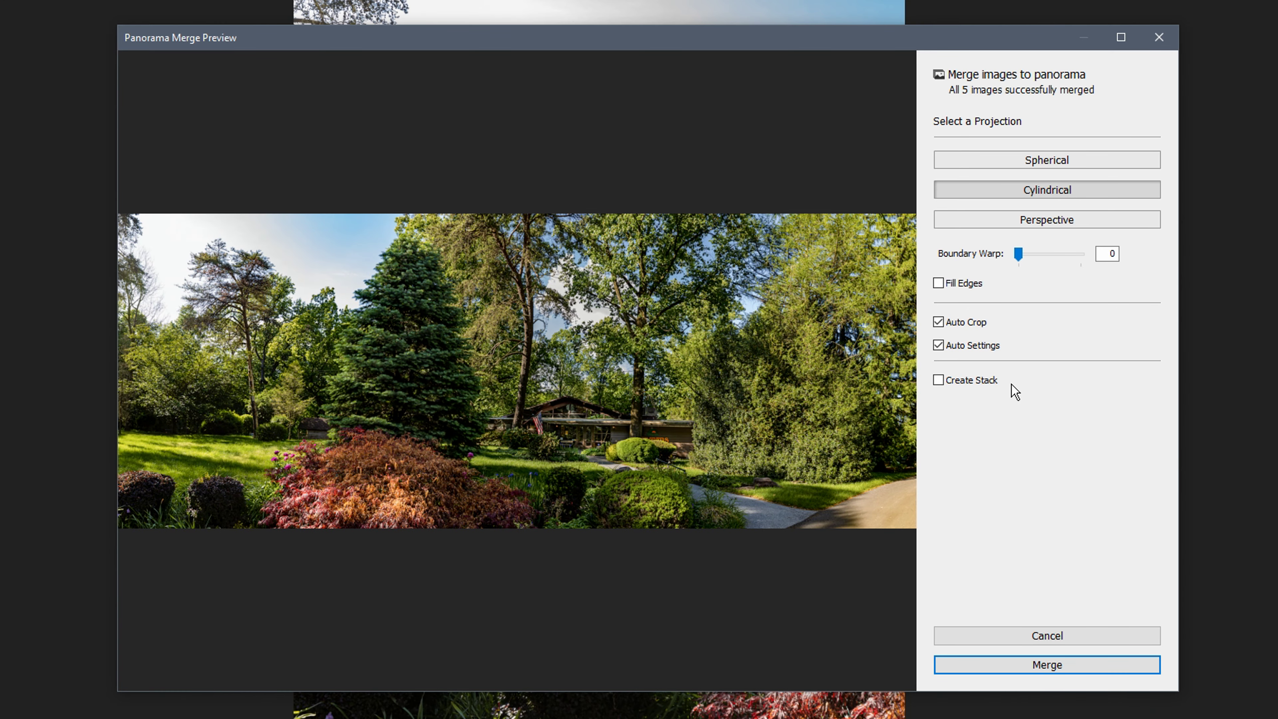
left_click(1071, 668)
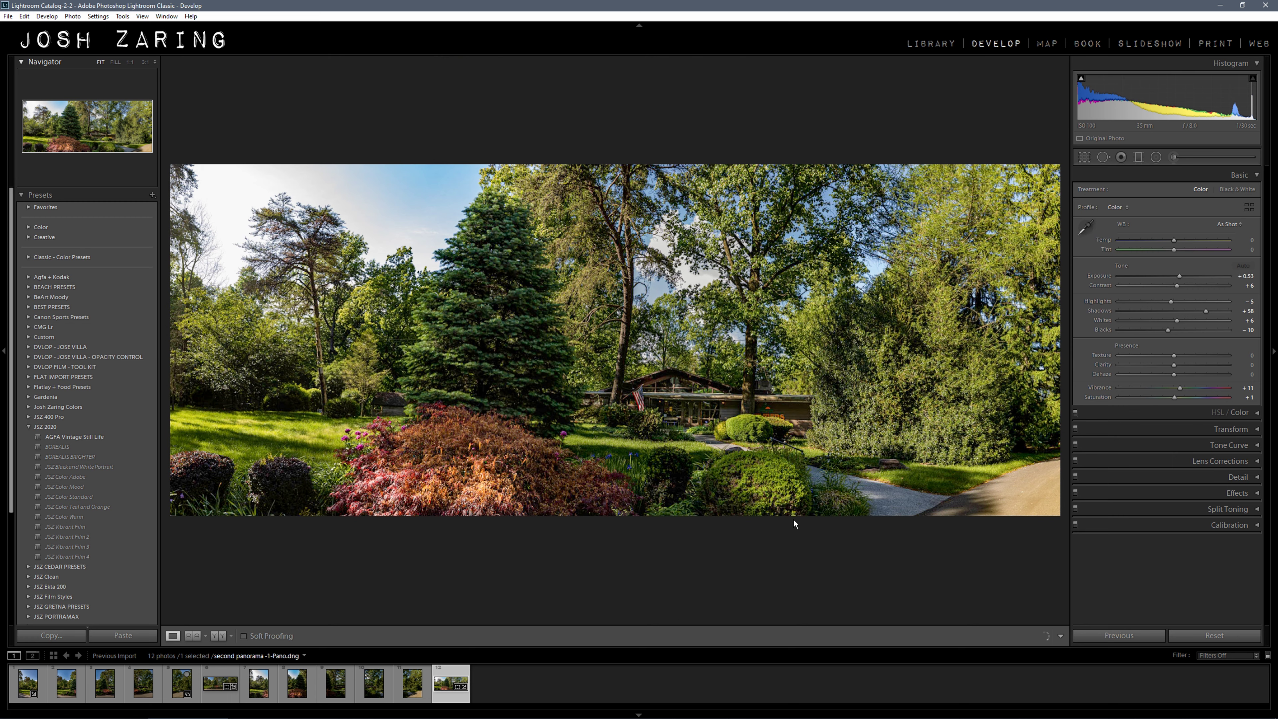
Step: Zero the second panorama's Shadows, Vibrance, Exposure, Highlights and Blacks
double_click(1101, 312)
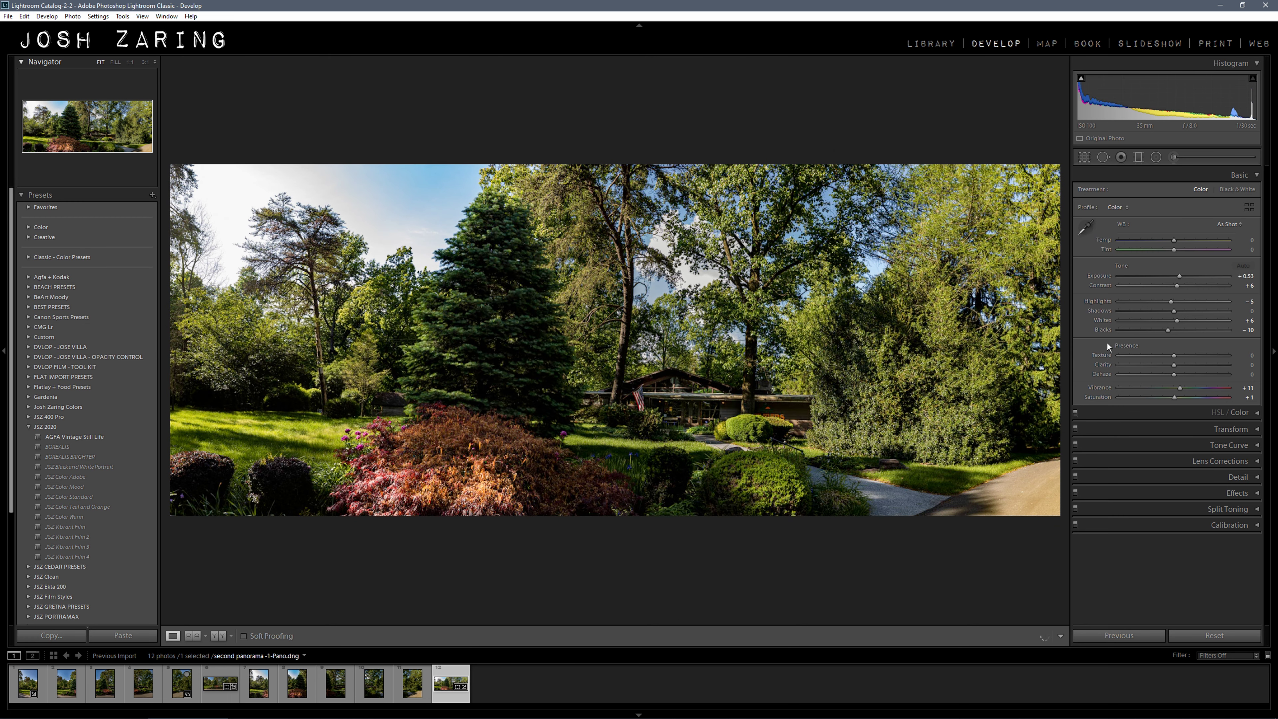
double_click(1101, 388)
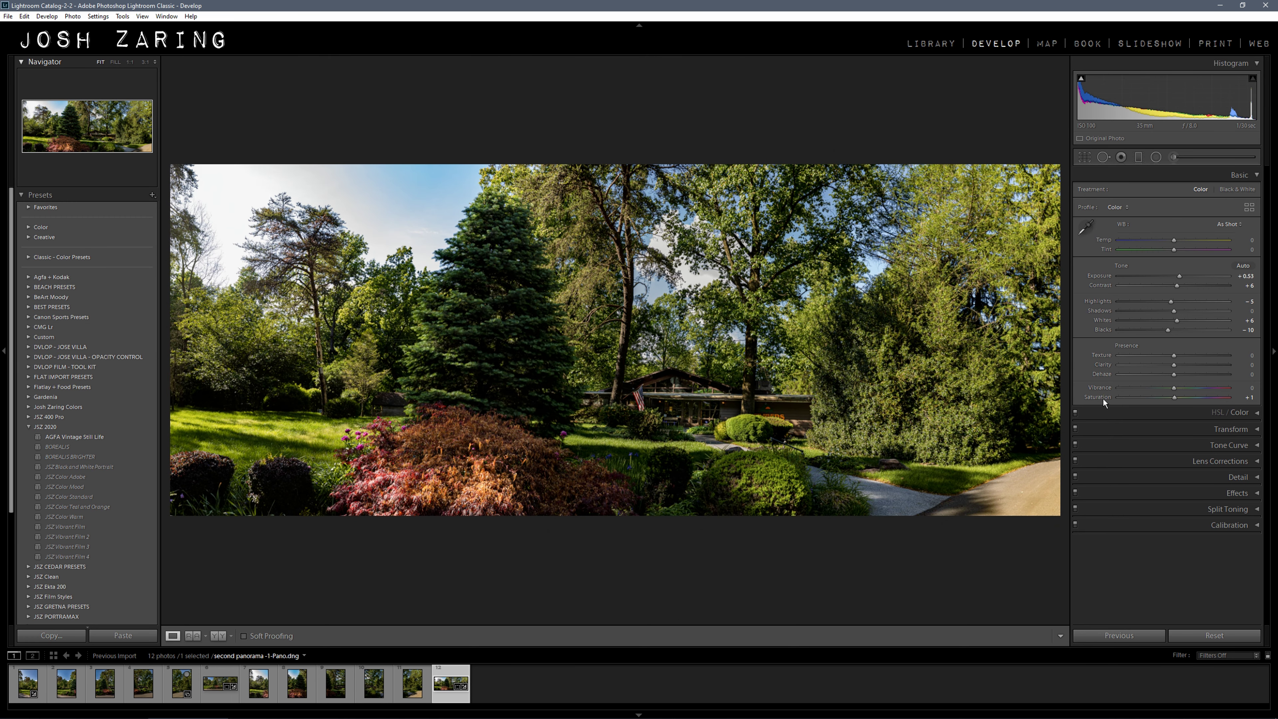
double_click(1100, 276)
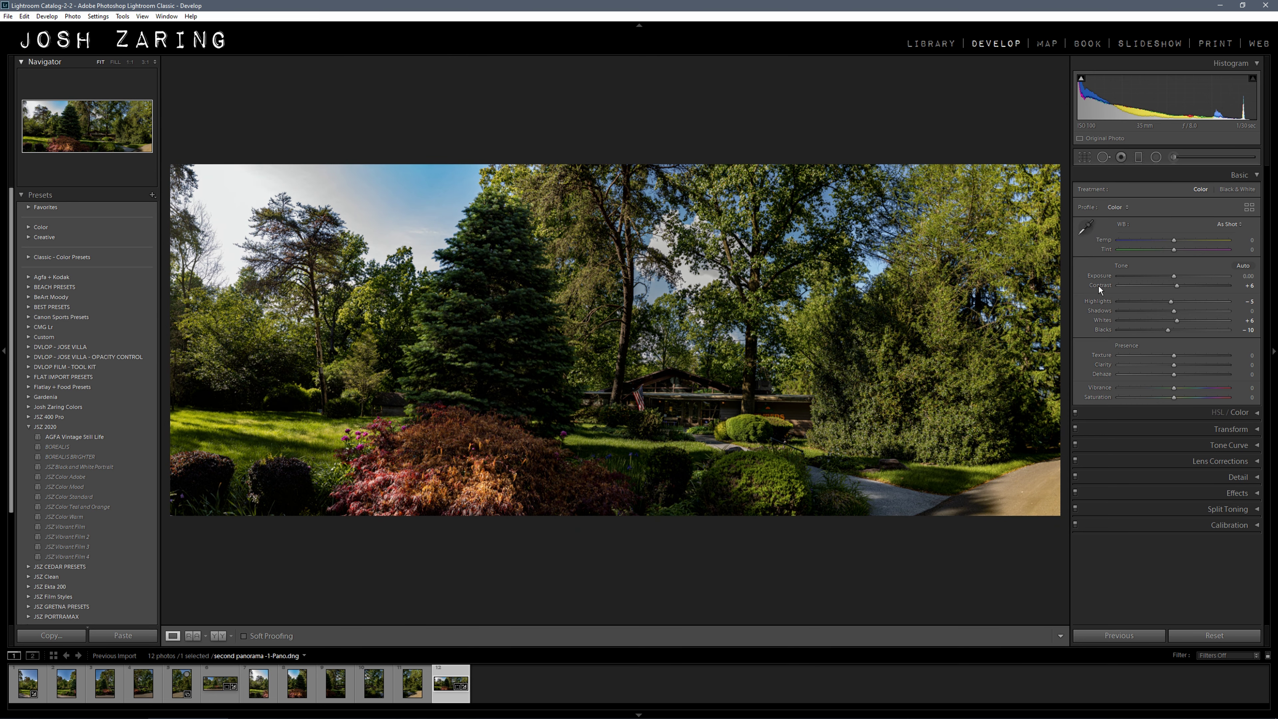
double_click(1098, 302)
double_click(1100, 330)
Step: Crop the second panorama, pulling the top-left corner in past the blank edges
key("r")
left_click_drag(185, 146, 175, 175)
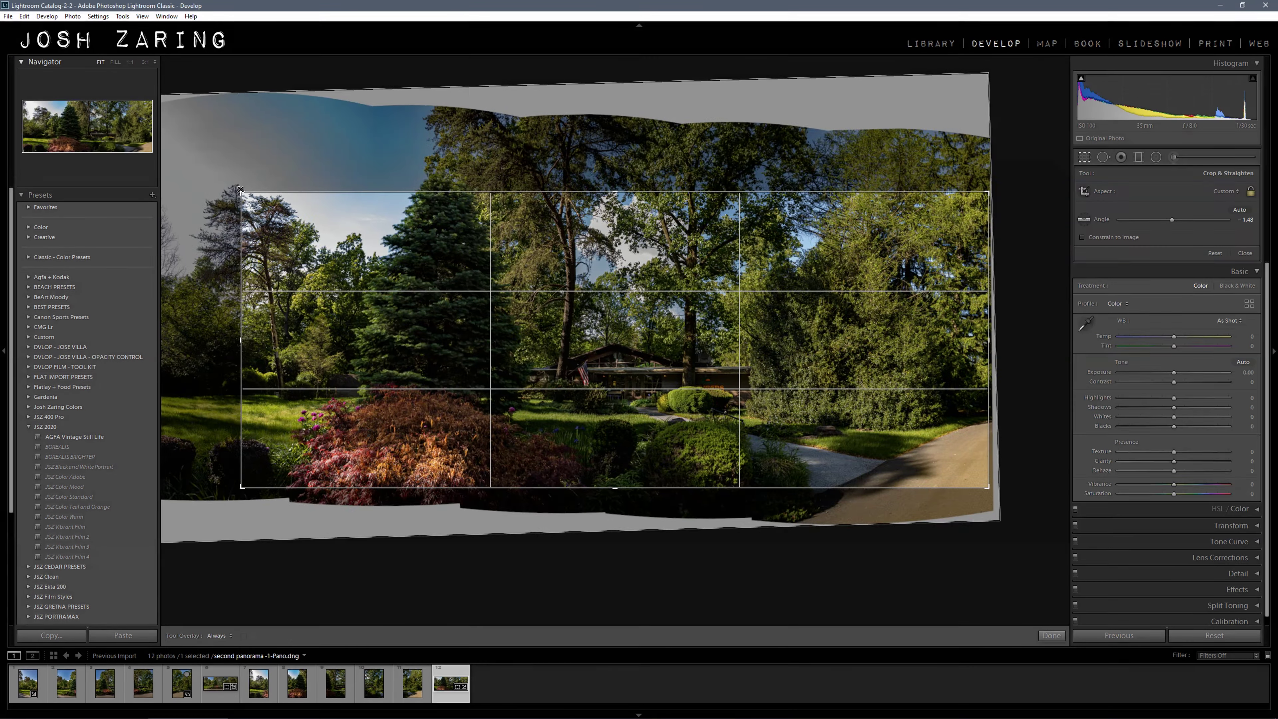
key("r")
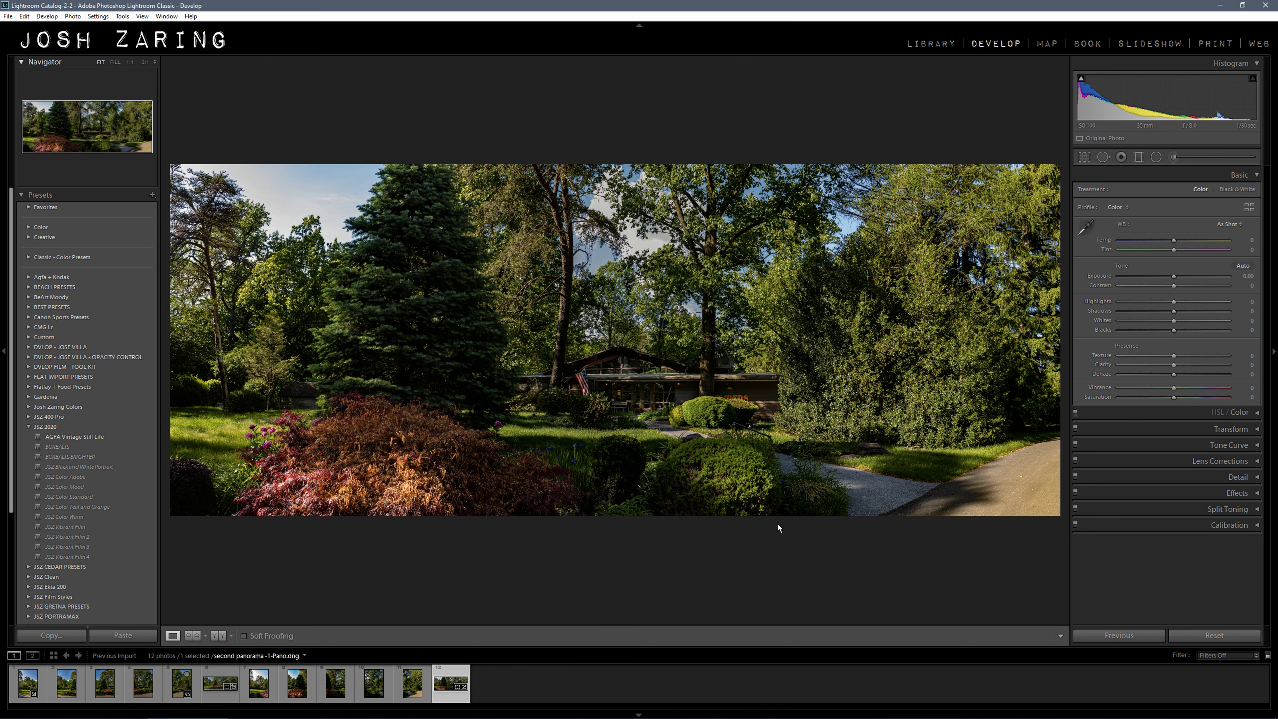
Step: Draw a radial filter centred on the house, zero Exposure, and raise Shadows to about +46
left_click(1155, 157)
left_click_drag(523, 352, 741, 436)
left_click_drag(550, 361, 668, 379)
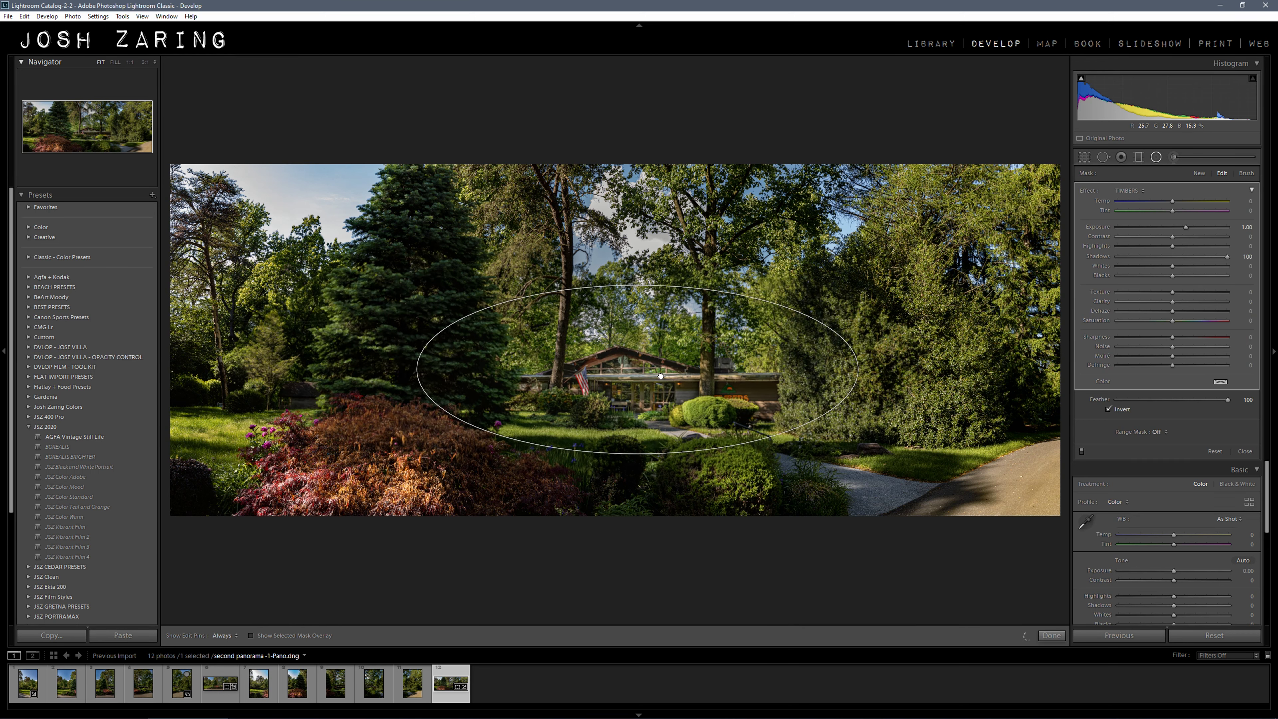
double_click(1100, 229)
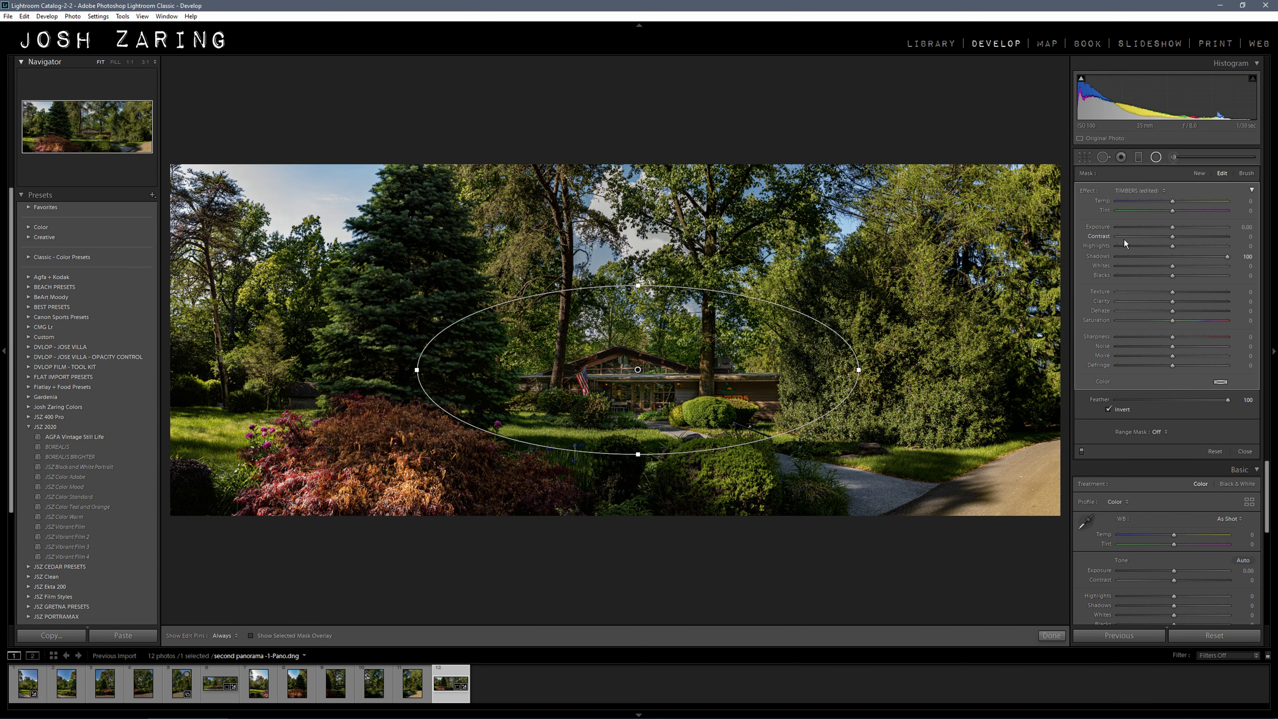
double_click(1105, 257)
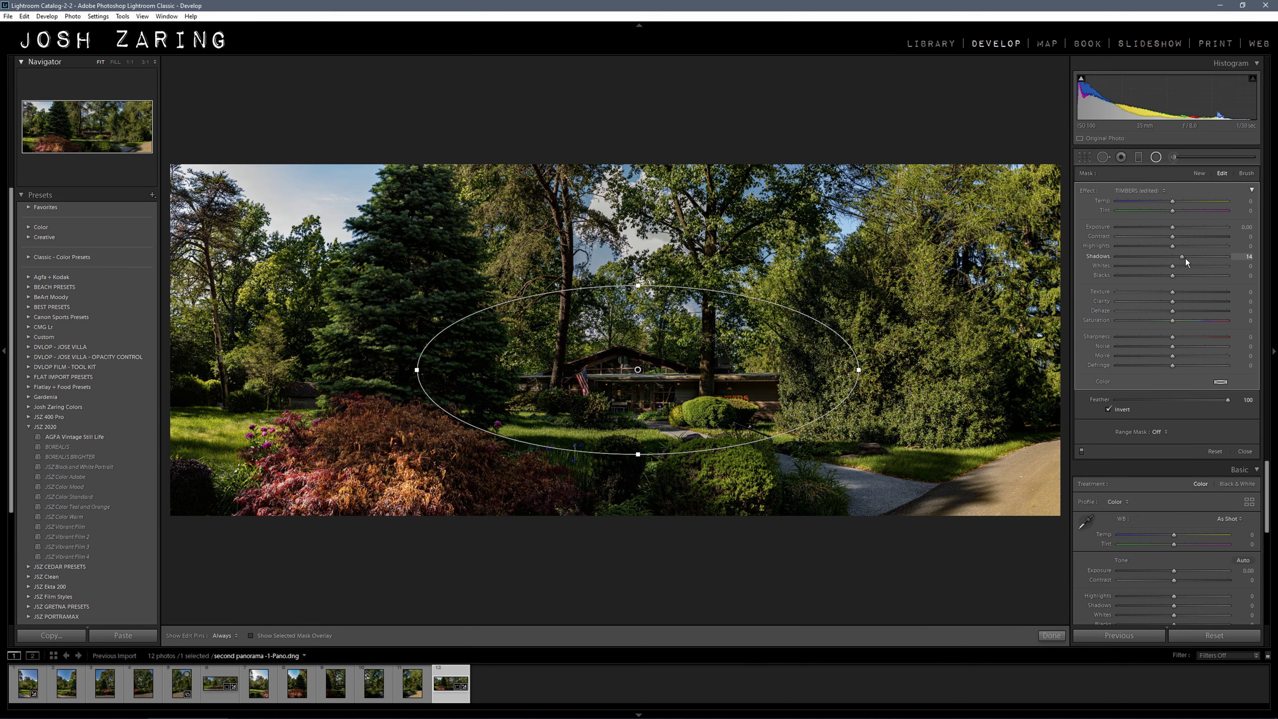
left_click_drag(1197, 262, 1198, 262)
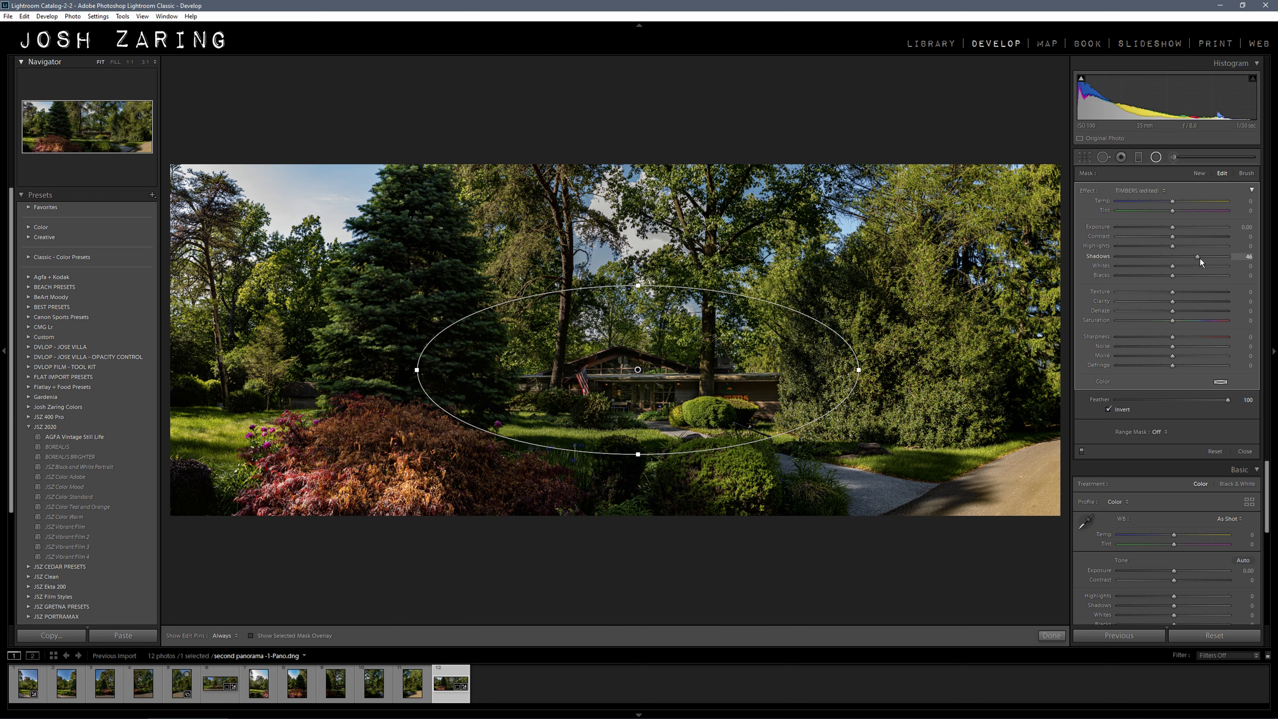
left_click(1052, 635)
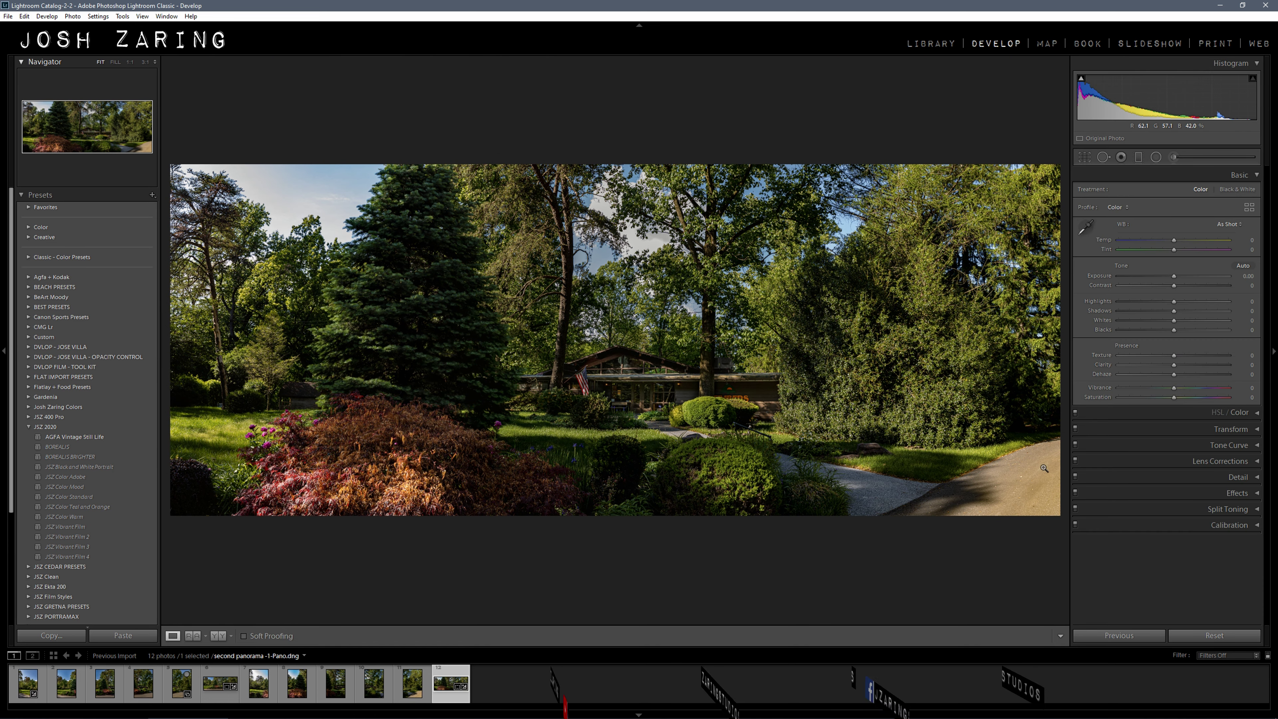